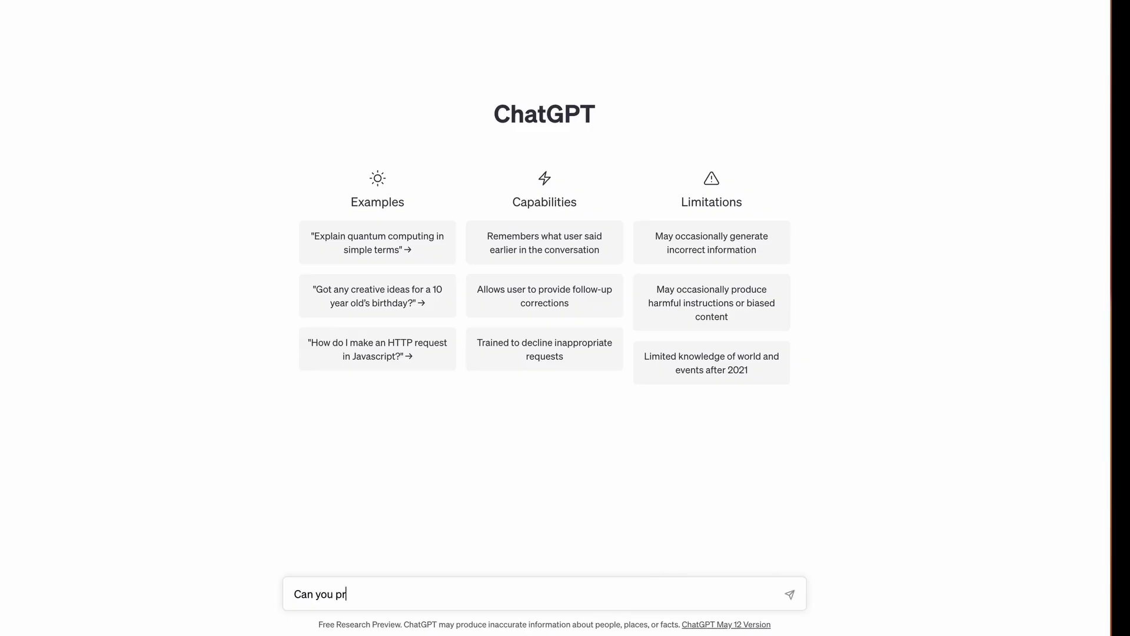
Ask ChatGPT for a simple Unity version of Angry Birds AR: Isle of Pigs with AR level placement, slingshot, block physics and TNT boxes
{"action": "type", "text": "simple version of Angry Birds AR: Isle of Pigs, the augmented reality version of Angry Birds, in Unity"}
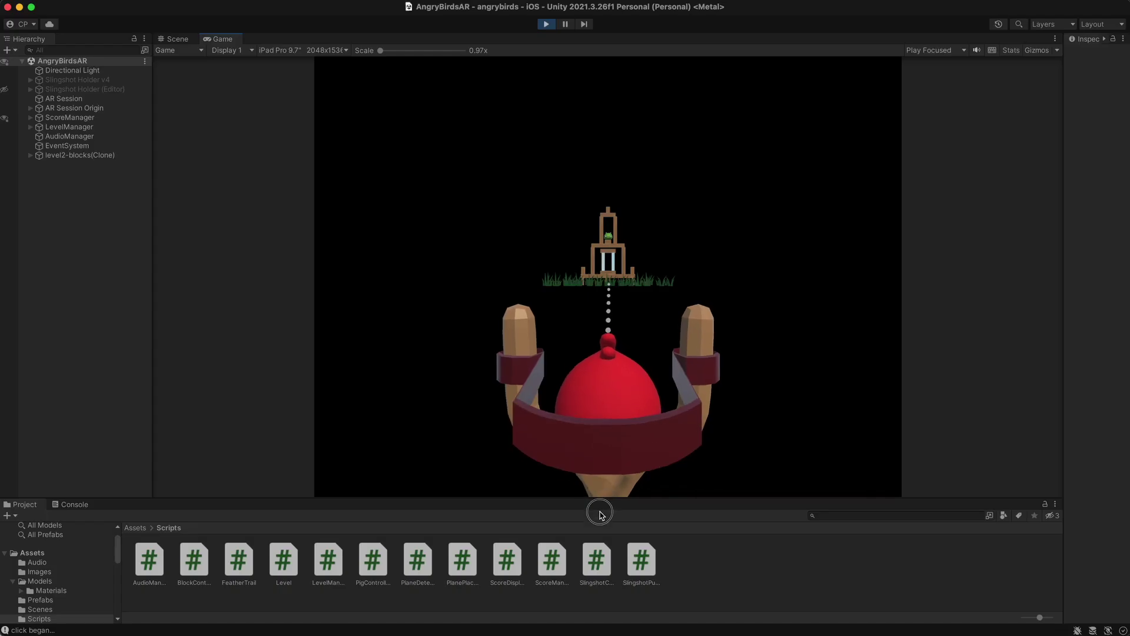
In the running Unity game, pull the slingshot's red bird back towards the player to aim at the block tower
{"action": "left_click_drag", "start_coordinate": [595, 512], "coordinate": [599, 604]}
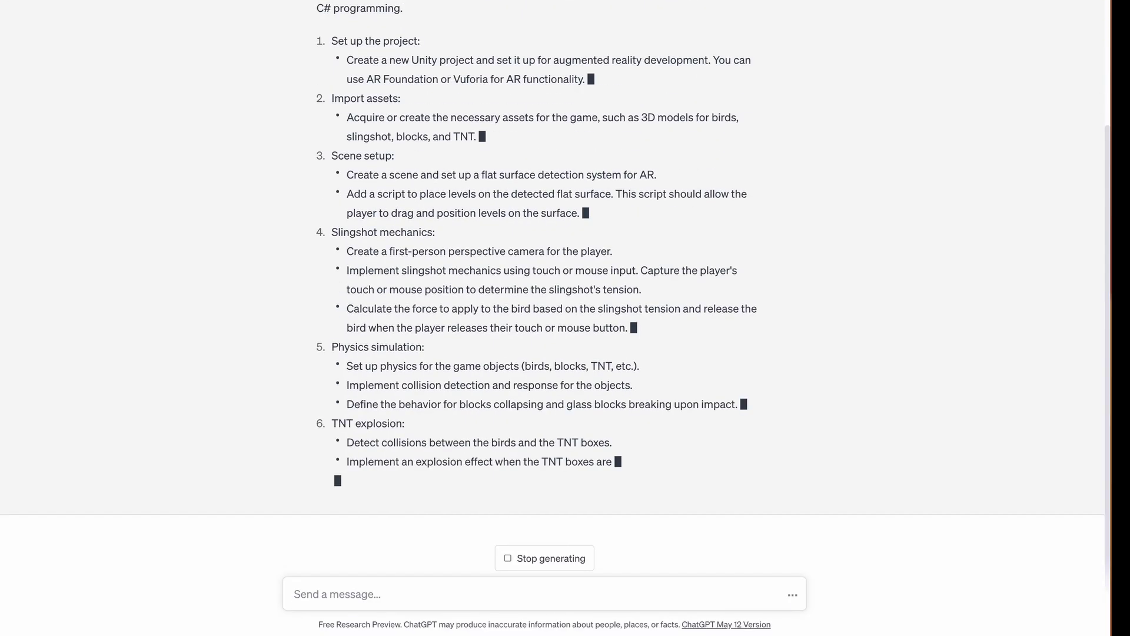
In ChatGPT, review the generated development outline, from project setup to slingshot mechanics and physics simulation
{"action": "scroll", "coordinate": [999, 247], "scroll_direction": "up", "scroll_amount": 10}
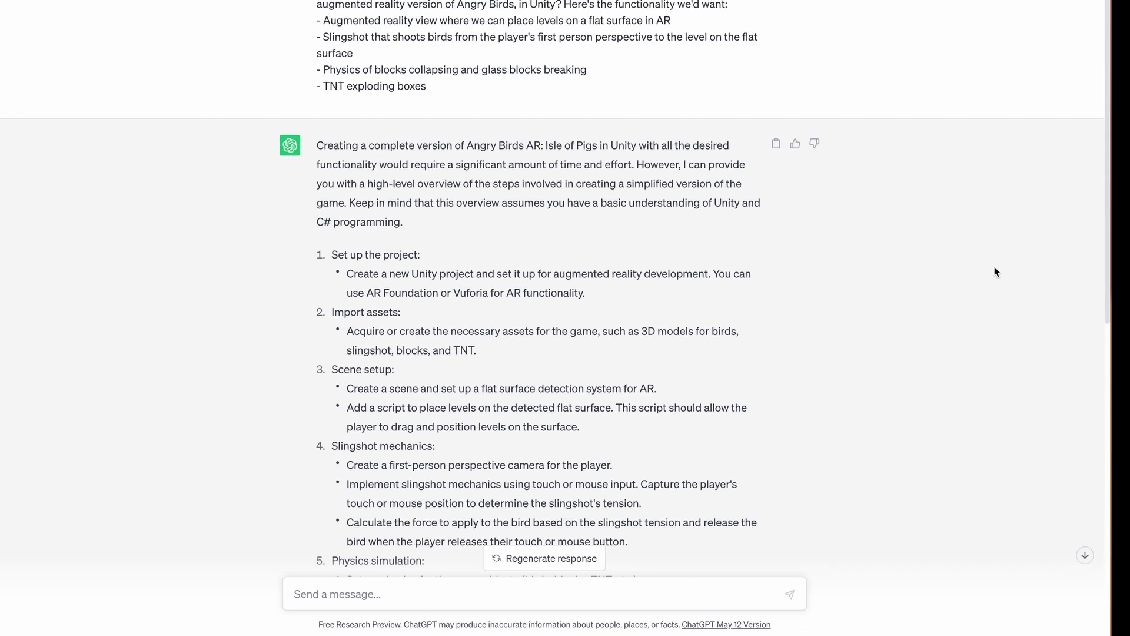
{"action": "scroll", "coordinate": [995, 270], "scroll_direction": "down", "scroll_amount": 4}
{"action": "scroll", "coordinate": [861, 375], "scroll_direction": "down", "scroll_amount": 1}
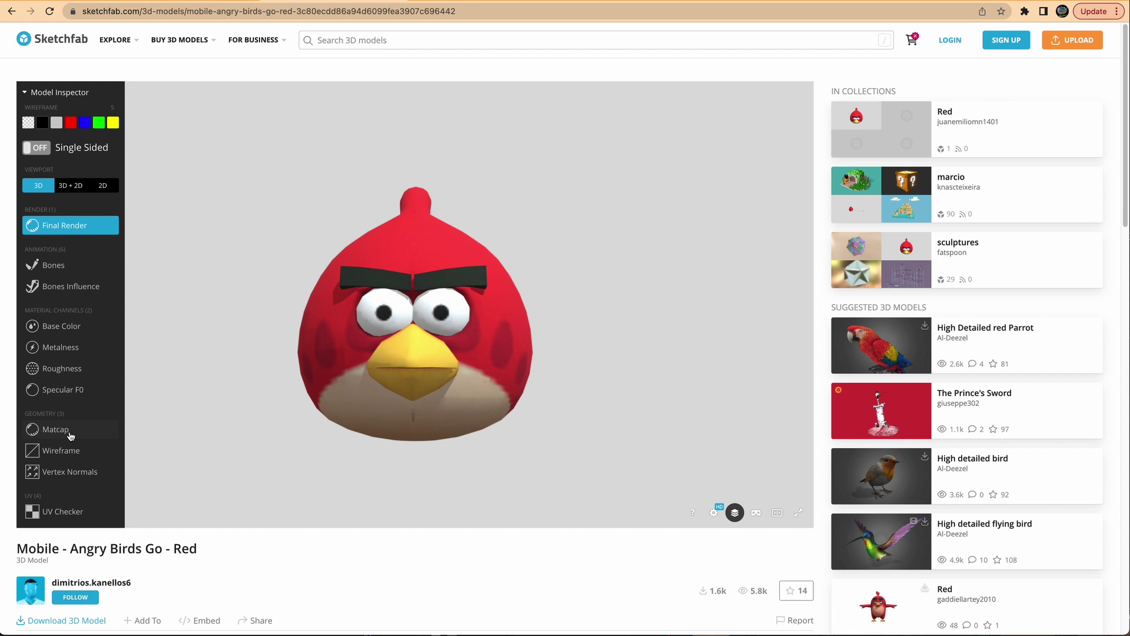
On Sketchfab, inspect the Angry Birds Go Red and Mechanic Pig models in wireframe from several angles
{"action": "left_click", "coordinate": [61, 450]}
{"action": "left_click_drag", "start_coordinate": [424, 353], "coordinate": [530, 359]}
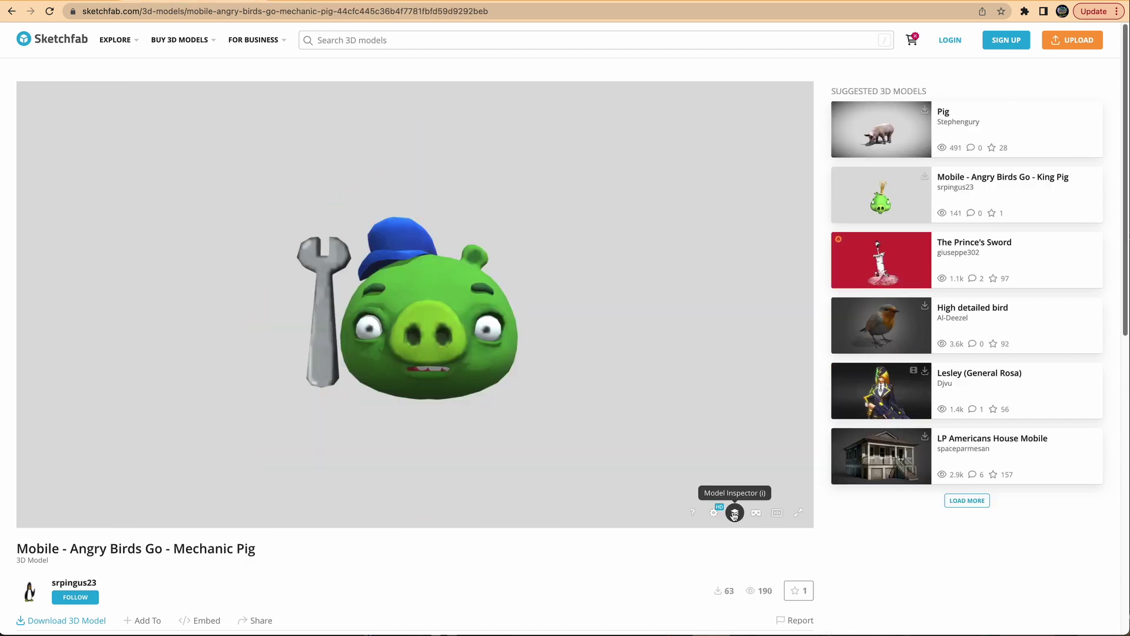
{"action": "left_click", "coordinate": [734, 512]}
{"action": "left_click", "coordinate": [75, 449]}
{"action": "mouse_move", "coordinate": [435, 377]}
{"action": "left_mouse_down"}
{"action": "mouse_move", "coordinate": [532, 383]}
{"action": "mouse_move", "coordinate": [595, 348]}
{"action": "left_mouse_up"}
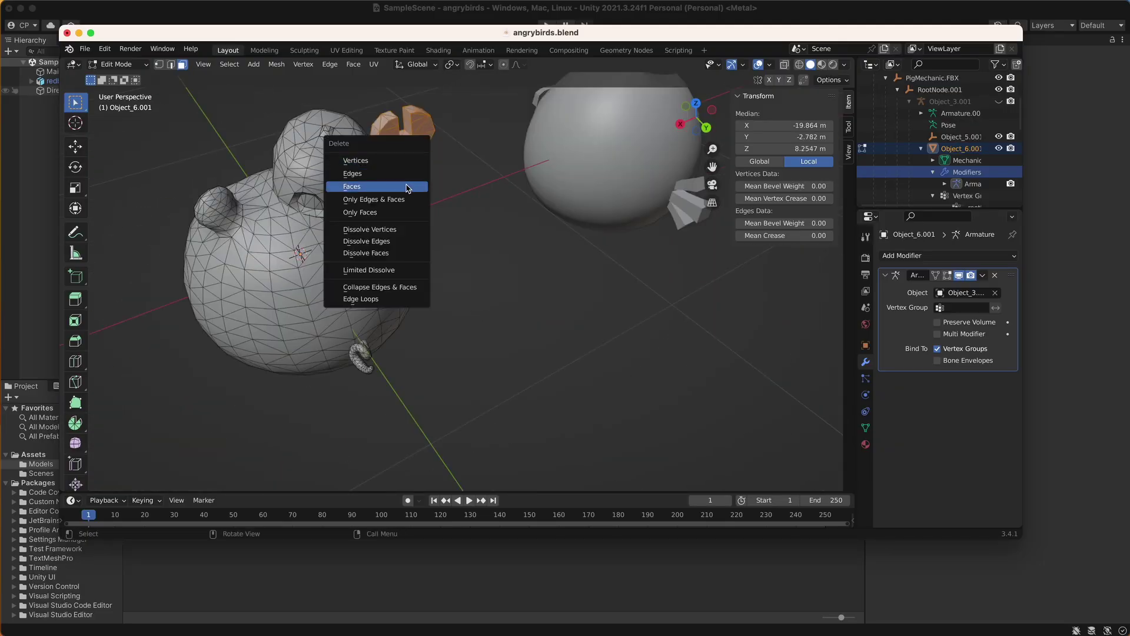
In Blender, delete the selected wrench faces from the mechanic pig mesh and check the textured pig from the front
{"action": "left_click", "coordinate": [404, 157]}
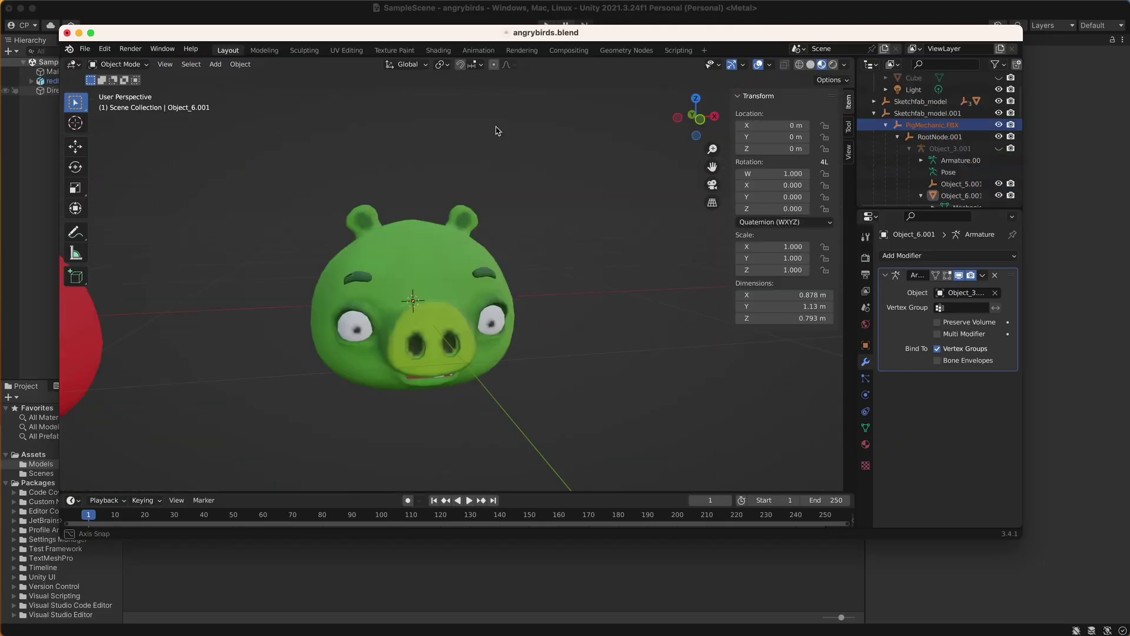
{"action": "left_click_drag", "start_coordinate": [208, 171], "coordinate": [494, 296]}
{"action": "left_click", "coordinate": [85, 50]}
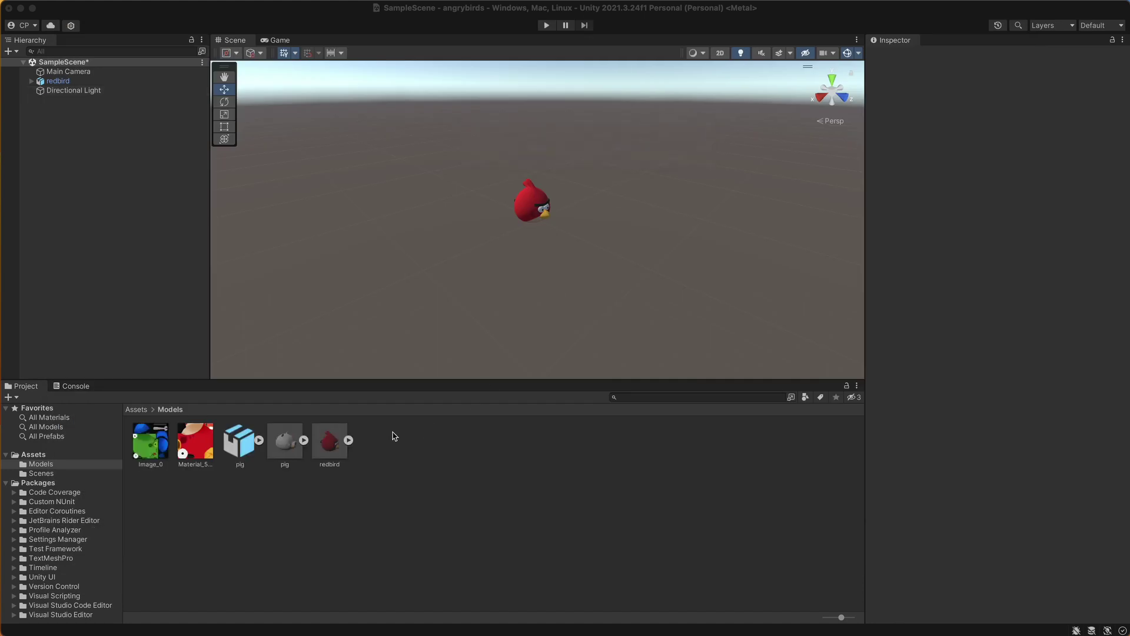
In Unity, place the pig model from the Models folder into the scene near the red bird
{"action": "left_click_drag", "start_coordinate": [240, 440], "coordinate": [472, 264]}
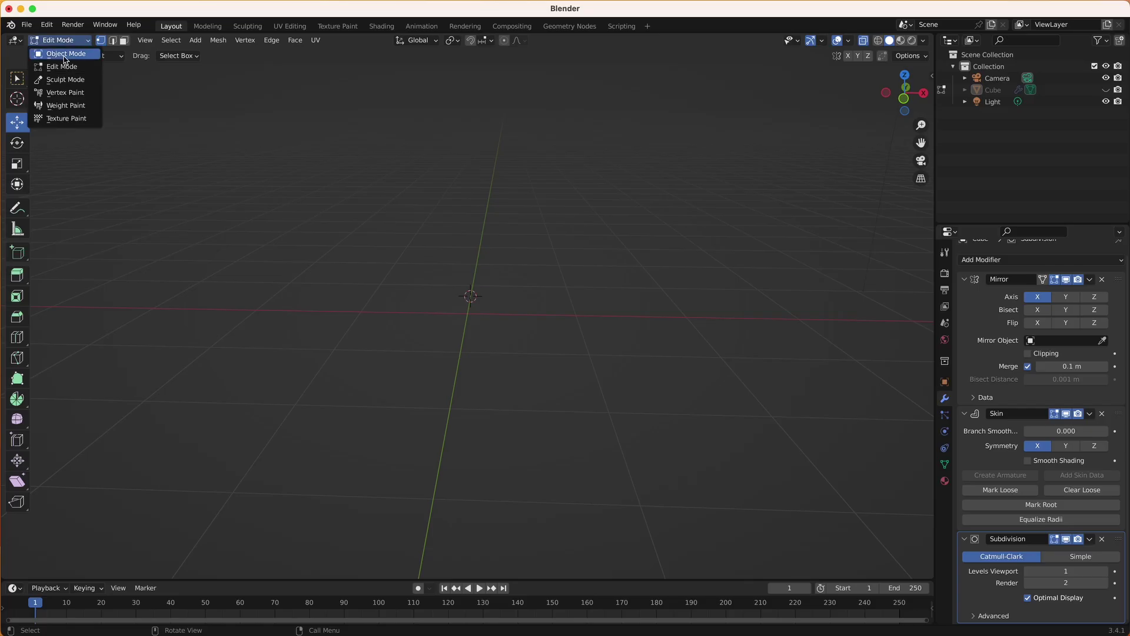
In Blender, add a cube mesh in Object Mode, select it and show it in the front orthographic view
{"action": "left_click", "coordinate": [157, 40]}
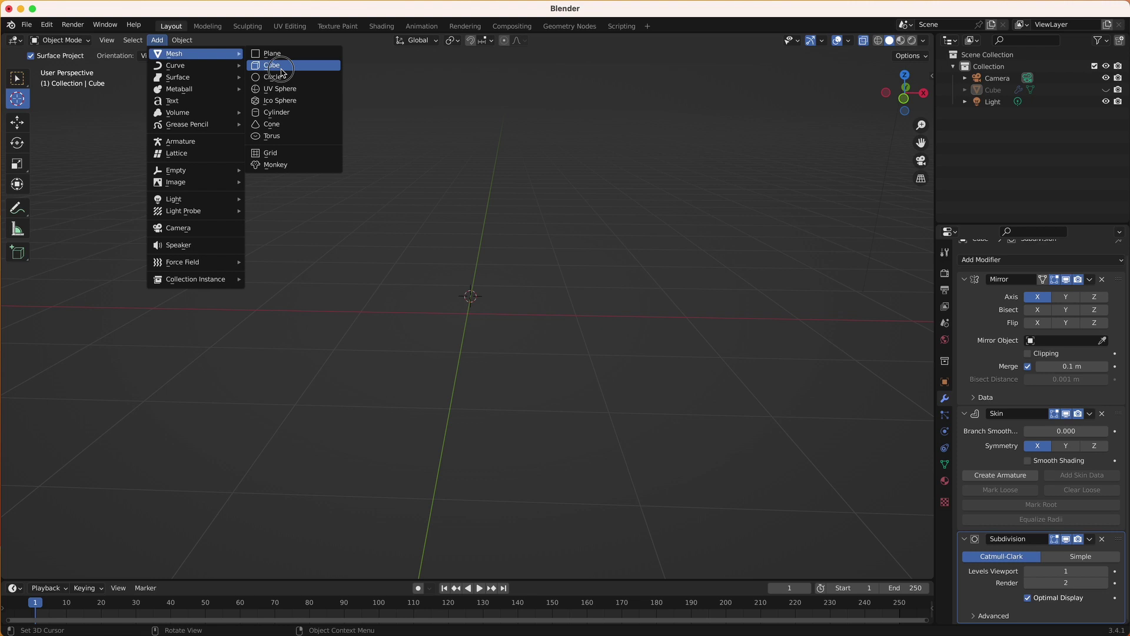
{"action": "left_click", "coordinate": [273, 64]}
{"action": "right_click", "coordinate": [1000, 101]}
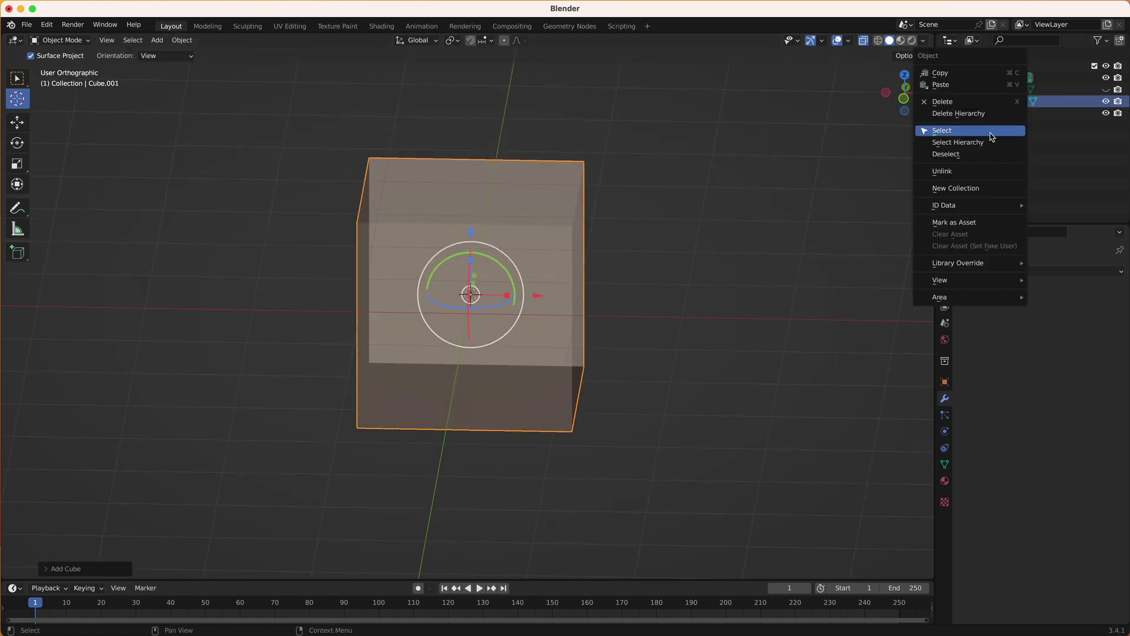
{"action": "left_click", "coordinate": [992, 126]}
{"action": "left_click", "coordinate": [905, 94]}
{"action": "key", "text": "ctrl+z"}
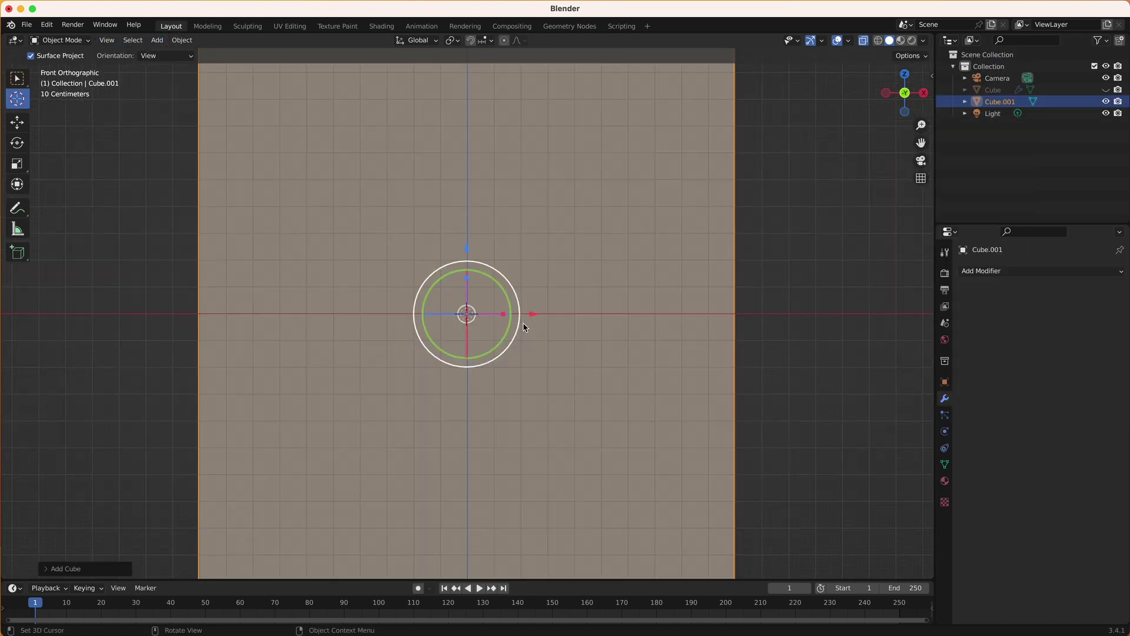
In Edit Mode, merge all the cube's vertices into a single vertex at its center
{"action": "left_click", "coordinate": [59, 40]}
{"action": "left_click", "coordinate": [63, 65]}
{"action": "key", "text": "m"}
{"action": "left_click", "coordinate": [477, 328]}
Add a Mirror modifier across the X axis with a merge distance of 0.1 m
{"action": "left_click", "coordinate": [1001, 270]}
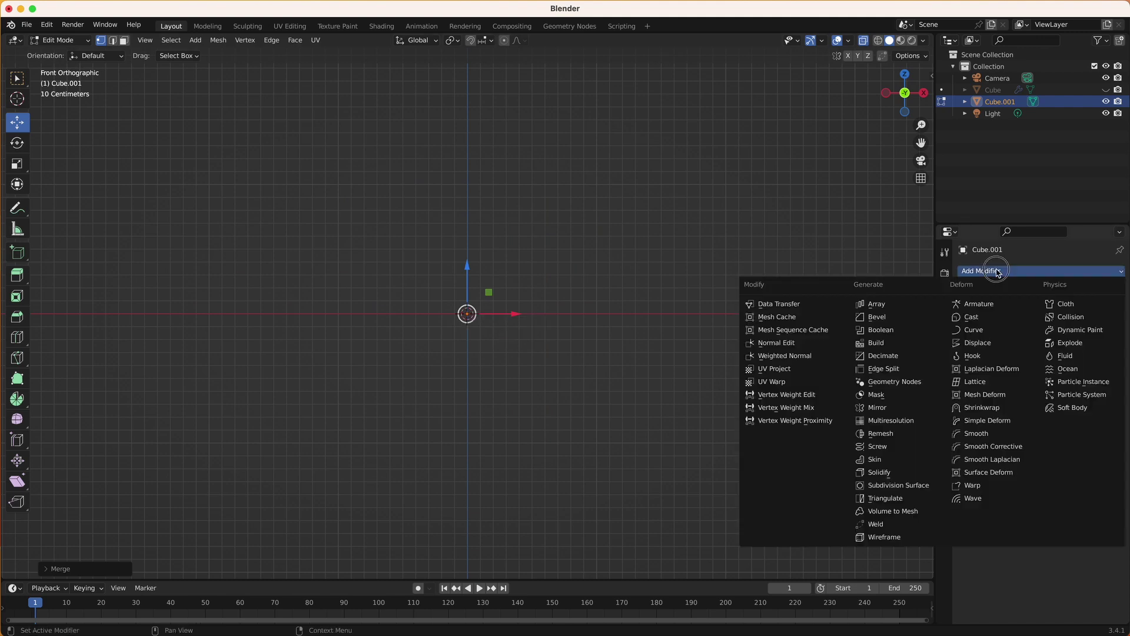
{"action": "left_click", "coordinate": [871, 412]}
{"action": "left_click", "coordinate": [1063, 377]}
Add Skin and Subdivision Surface modifiers to the mirrored single-vertex mesh
{"action": "left_click", "coordinate": [1037, 271]}
{"action": "left_click", "coordinate": [871, 464]}
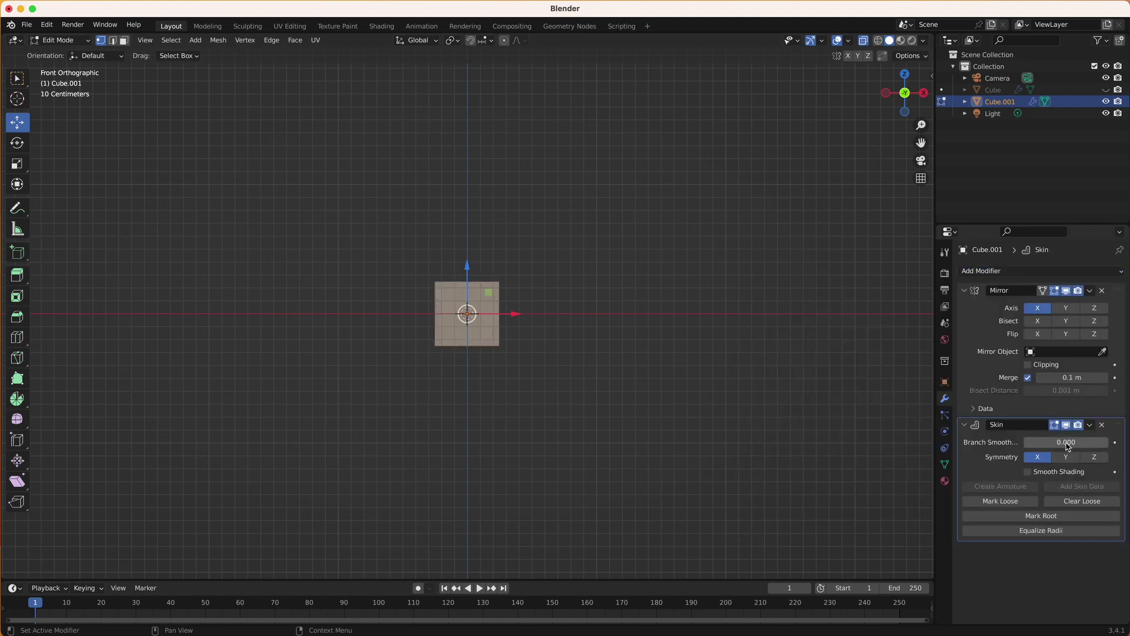
{"action": "left_click", "coordinate": [1037, 270]}
{"action": "left_click", "coordinate": [871, 490]}
Choose a brown MatCap for the viewport shading, and open the item sidebar with its Transform section collapsed
{"action": "left_click", "coordinate": [924, 40]}
{"action": "scroll", "coordinate": [914, 137], "scroll_direction": "down", "scroll_amount": 2, "text": "ctrl"}
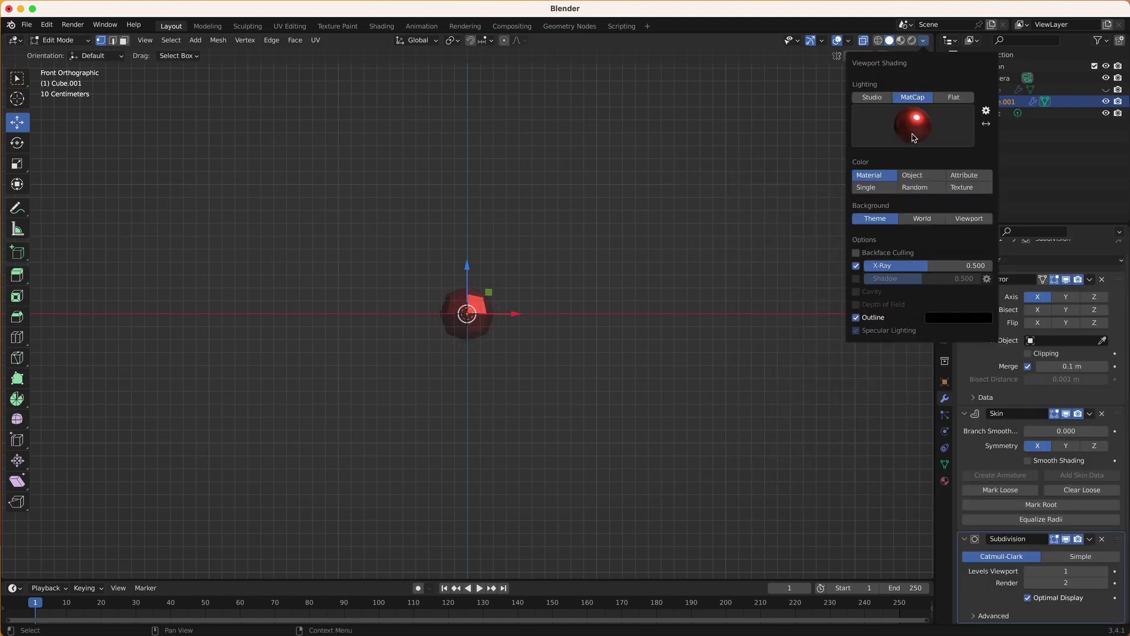
{"action": "left_click", "coordinate": [931, 78]}
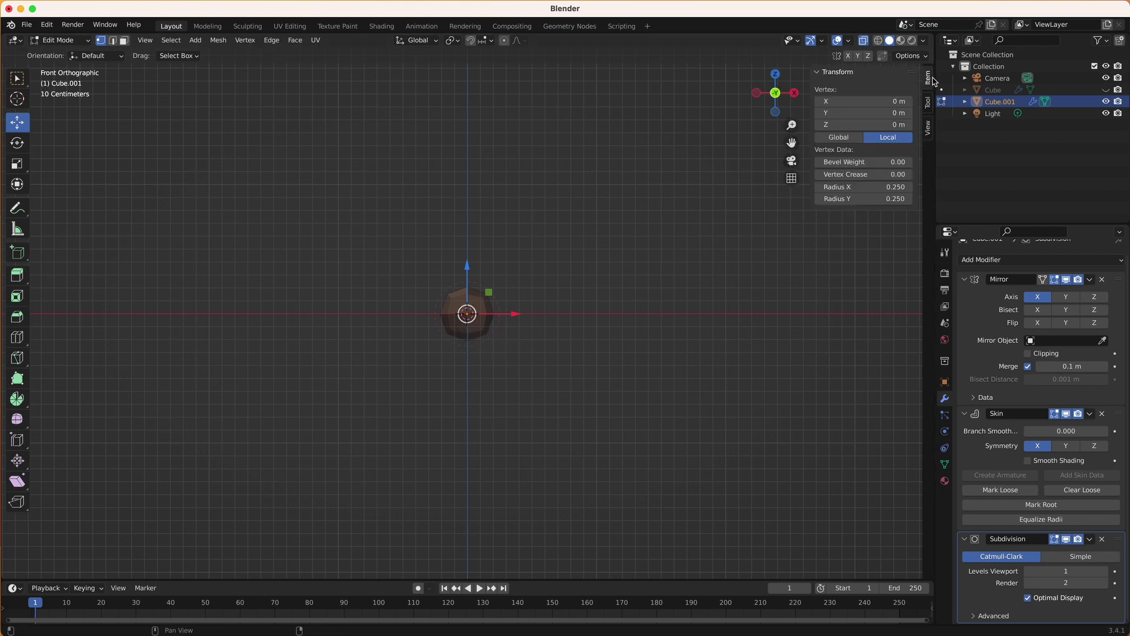
{"action": "left_click", "coordinate": [830, 72]}
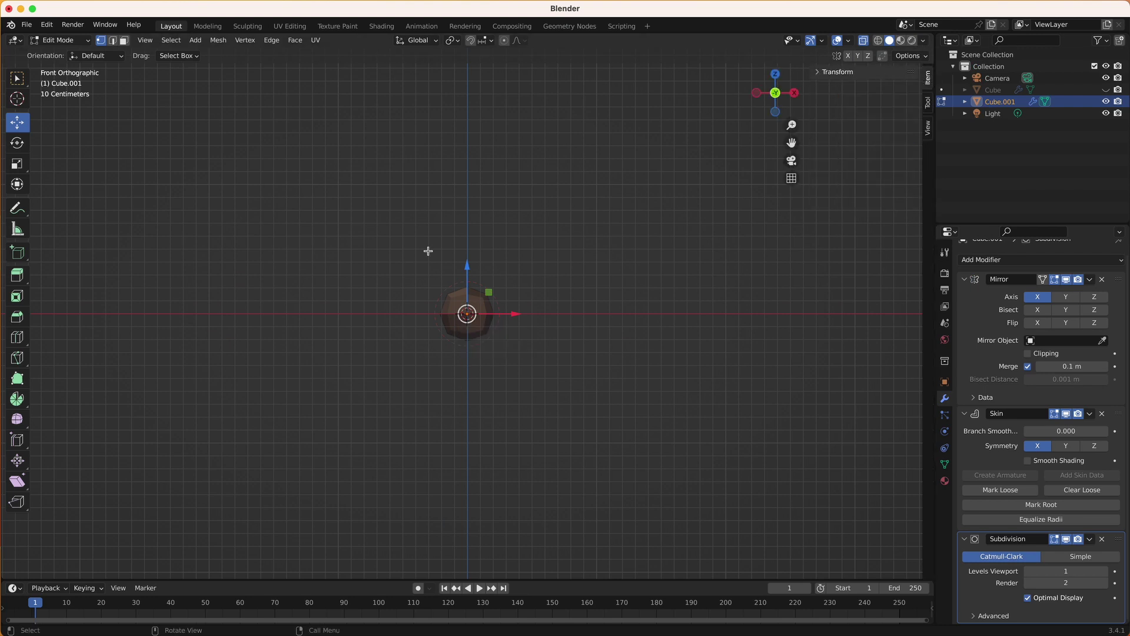
Move the vertex straight up along Z above the origin and shrink its skin radius
{"action": "left_click_drag", "start_coordinate": [467, 281], "coordinate": [468, 180]}
{"action": "key", "text": "ctrl+z"}
{"action": "left_click_drag", "start_coordinate": [465, 276], "coordinate": [486, 205]}
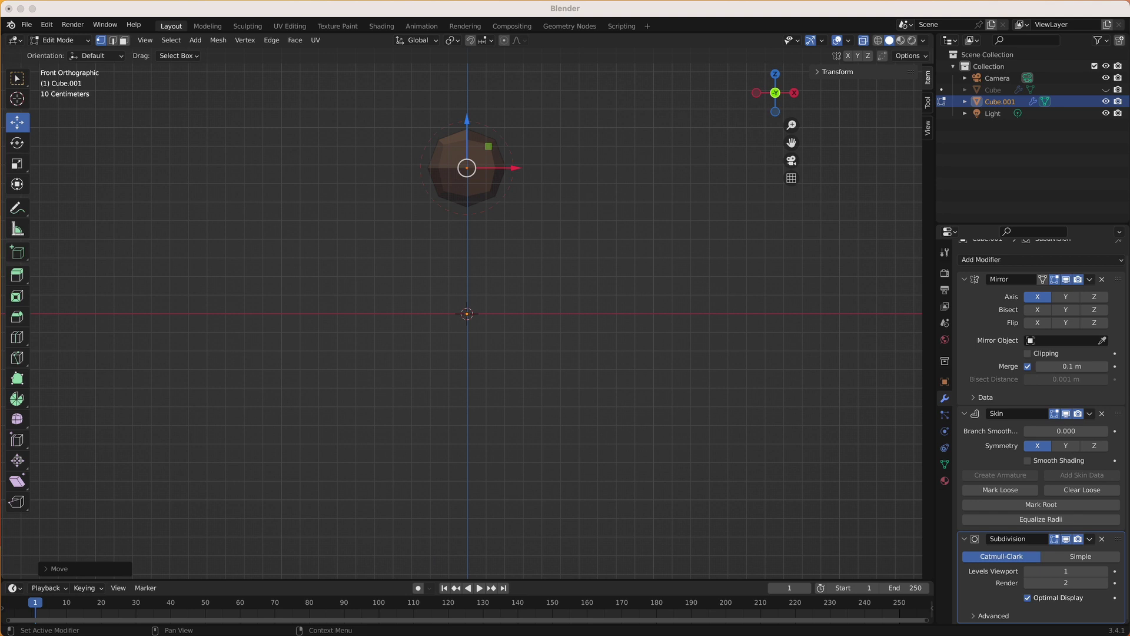
{"action": "key", "text": "ctrl+a"}
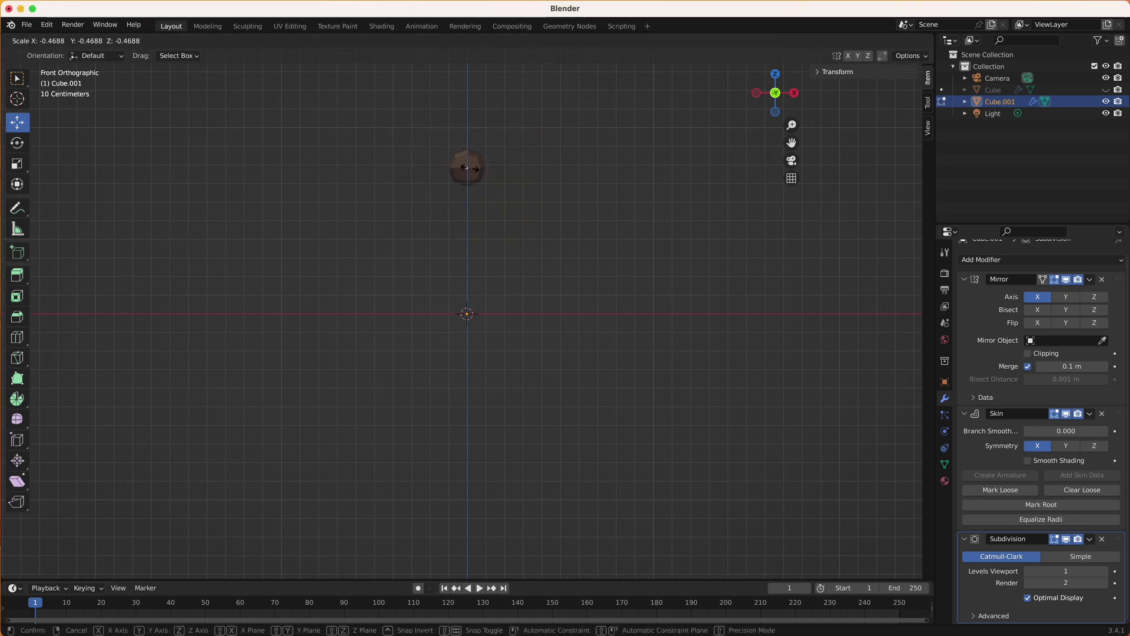
{"action": "left_click", "coordinate": [467, 168]}
Extrude the vertex diagonally outward and then upward to form the slingshot's two mirrored fork arms
{"action": "key", "text": "e"}
{"action": "left_click", "coordinate": [550, 149]}
{"action": "key", "text": "e"}
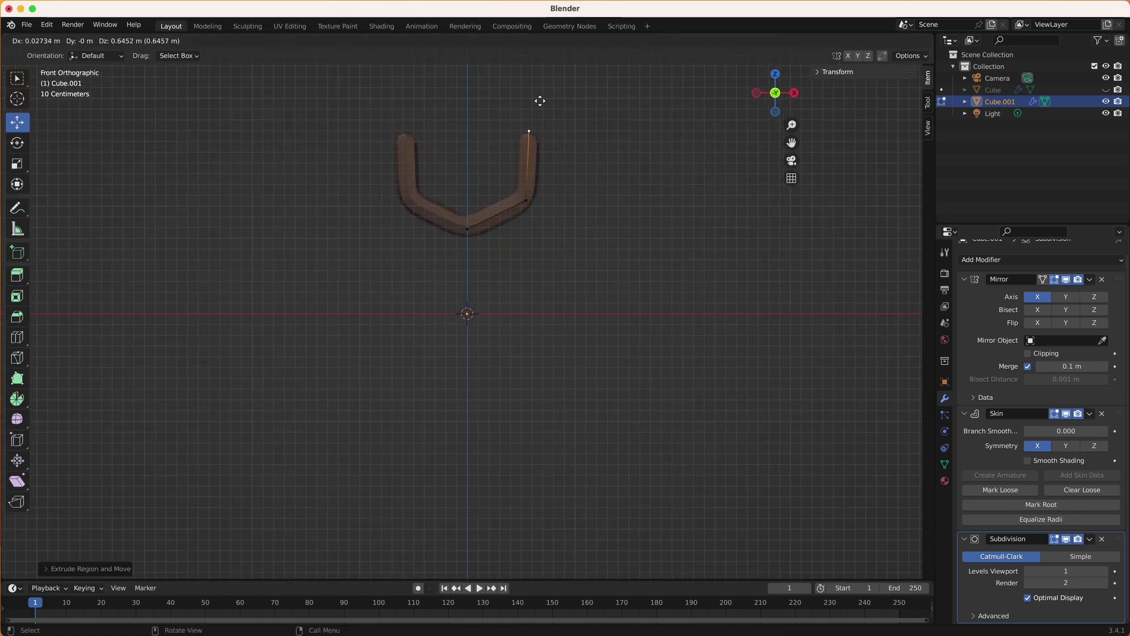
{"action": "left_click", "coordinate": [530, 114]}
Extrude the fork's central base vertex downward past the origin to form the slingshot's handle
{"action": "left_click", "coordinate": [466, 229]}
{"action": "key", "text": "e"}
{"action": "left_click", "coordinate": [463, 363]}
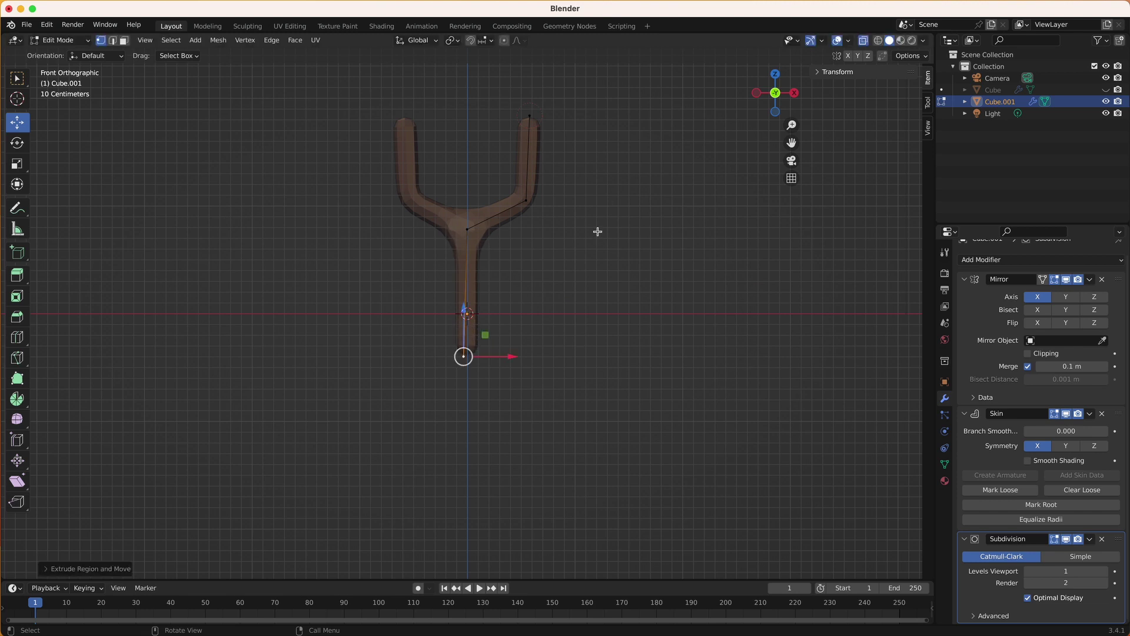
{"action": "middle_click_drag", "start_coordinate": [598, 232], "coordinate": [525, 248]}
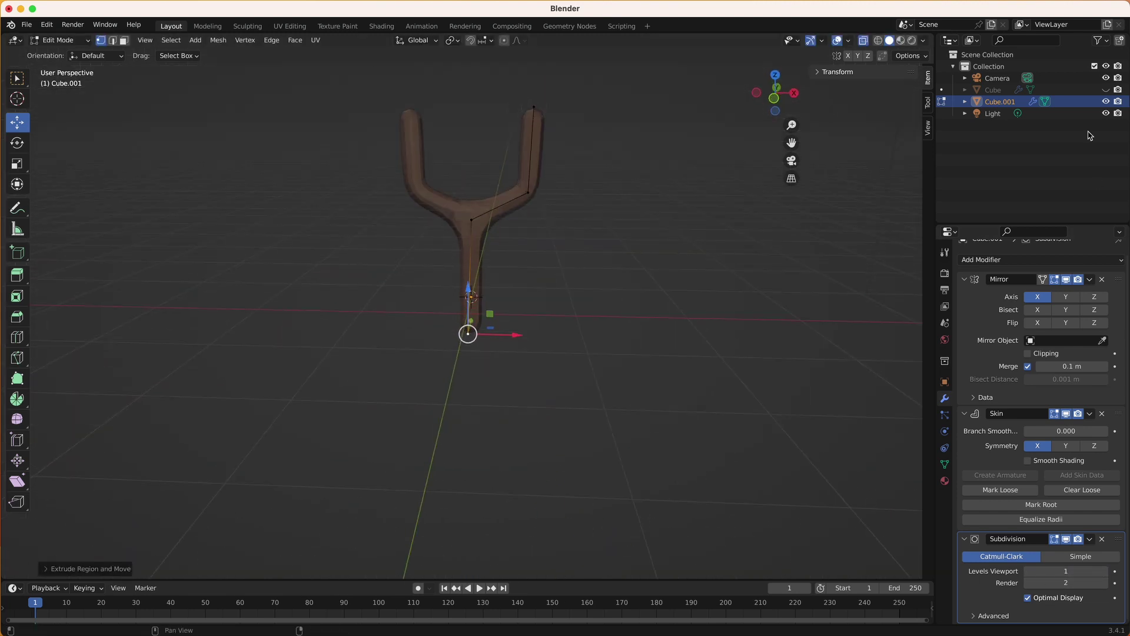
In Object Mode, raise the slingshot to a Z location of 0.4 m
{"action": "key", "text": "Tab"}
{"action": "left_click", "coordinate": [838, 71]}
{"action": "middle_click_drag", "start_coordinate": [895, 171], "coordinate": [558, 245]}
{"action": "key", "text": "g"}
{"action": "key", "text": "z"}
{"action": "left_click", "coordinate": [550, 212]}
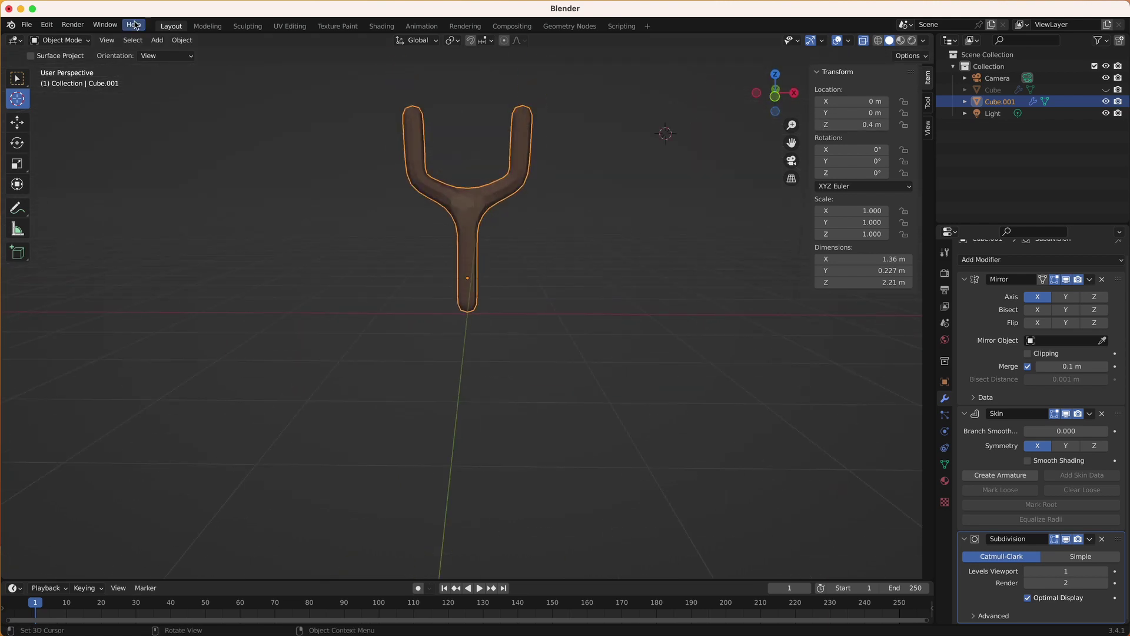
{"action": "left_click", "coordinate": [27, 25]}
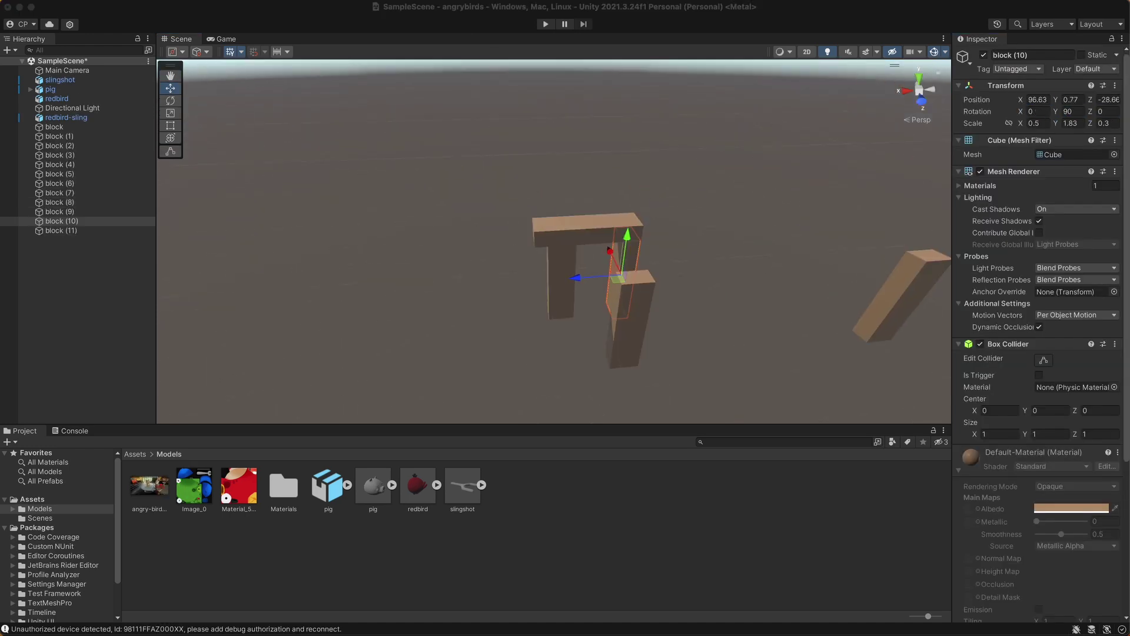
In Unity, move the flat horizontal block over to the upright blocks of the level 1 structure
{"action": "left_click", "coordinate": [677, 246]}
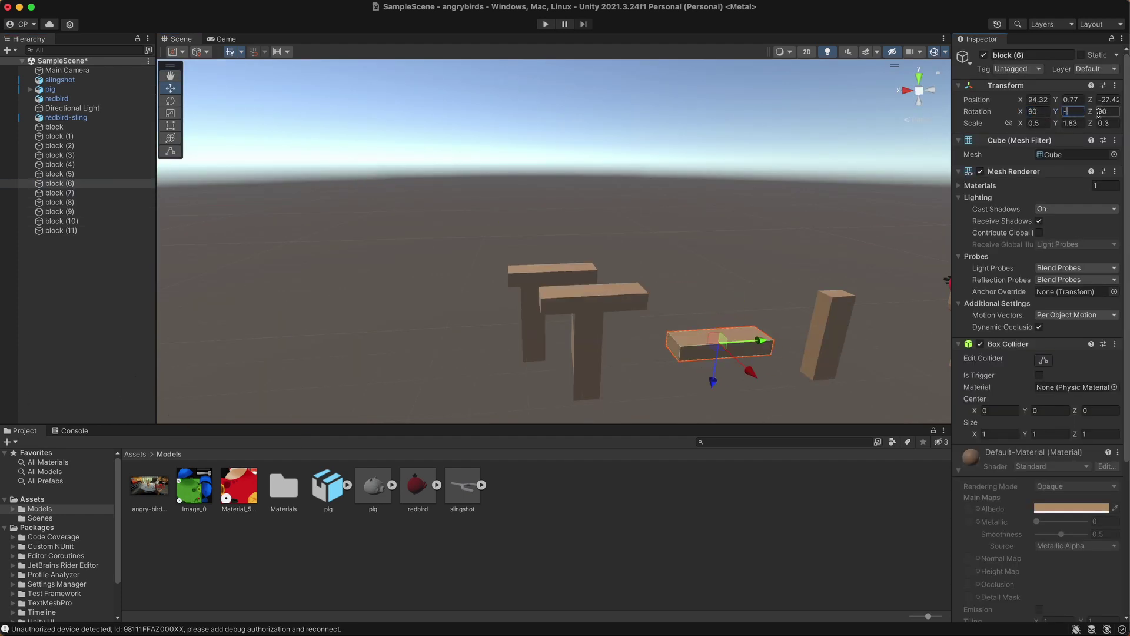
{"action": "left_click_drag", "start_coordinate": [703, 352], "coordinate": [560, 284]}
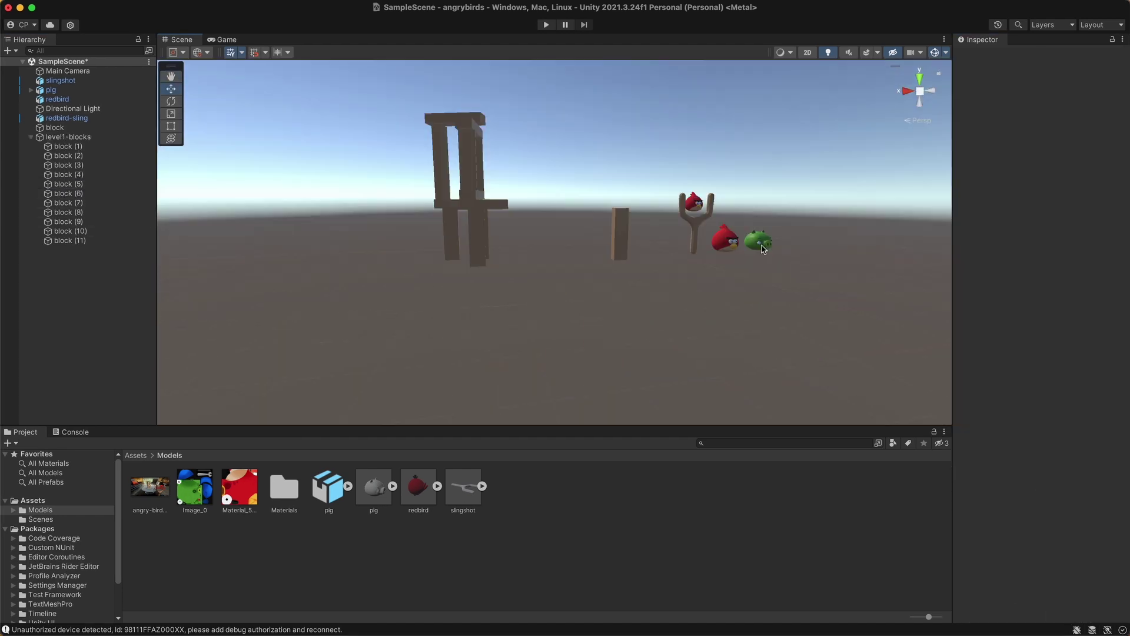
{"action": "left_click", "coordinate": [449, 259]}
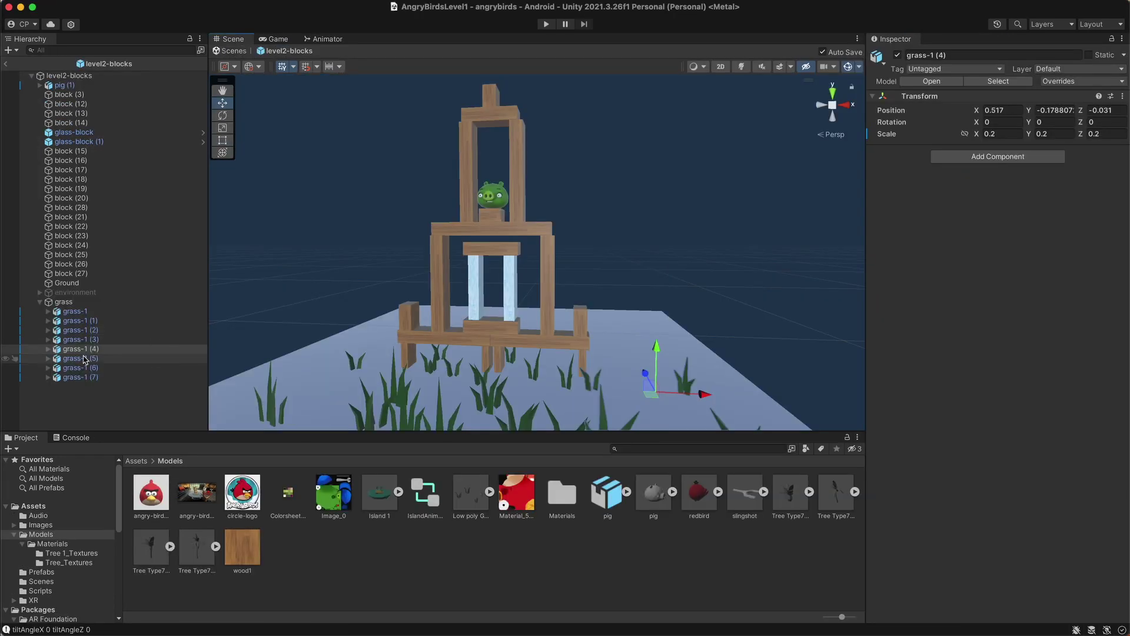
In the level2-blocks prefab, move the grass-1 (5) clump along the X axis in front of the tower
{"action": "left_click", "coordinate": [547, 389]}
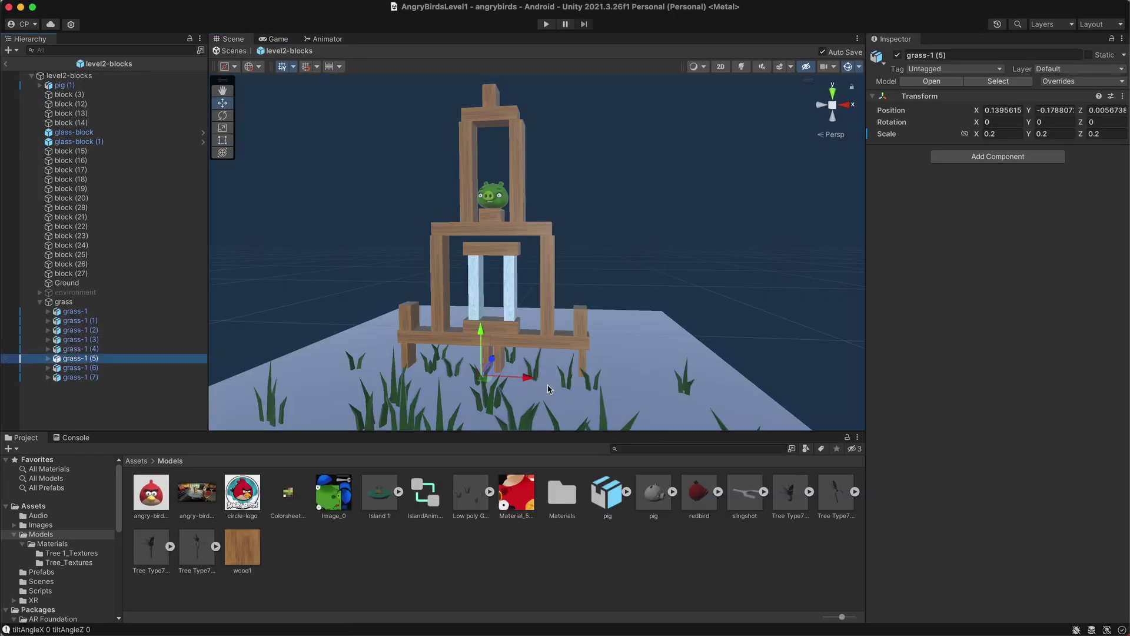
{"action": "left_click_drag", "start_coordinate": [528, 386], "coordinate": [439, 380]}
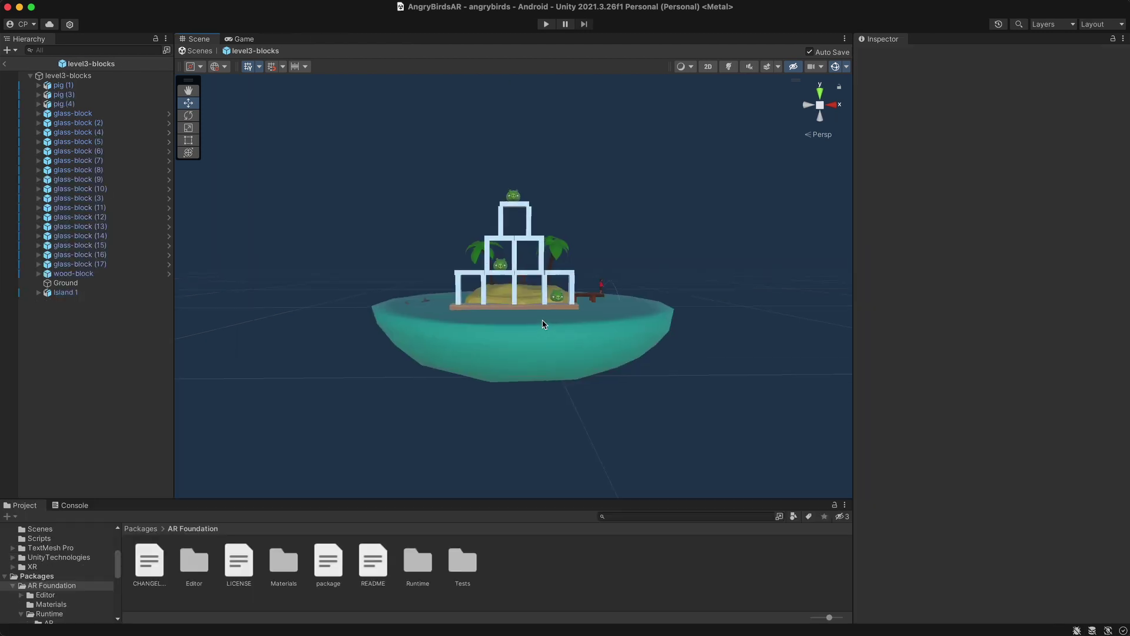
{"action": "scroll", "coordinate": [570, 303], "scroll_direction": "up", "scroll_amount": 5}
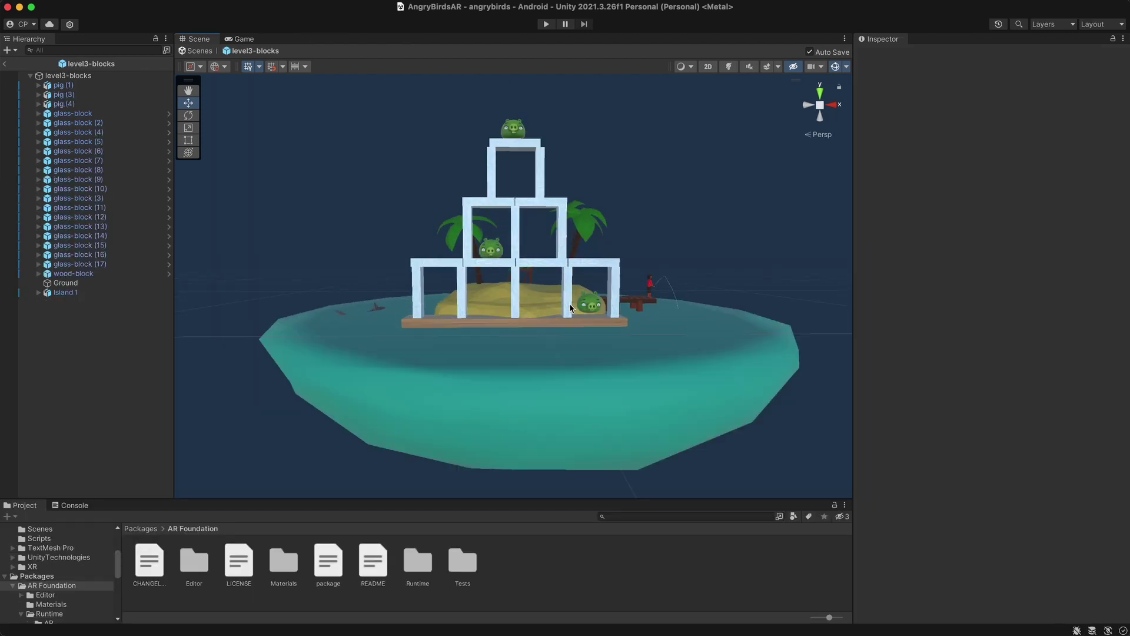
{"action": "scroll", "coordinate": [559, 304], "scroll_direction": "down", "scroll_amount": 3}
{"action": "middle_click_drag", "start_coordinate": [560, 303], "coordinate": [563, 320]}
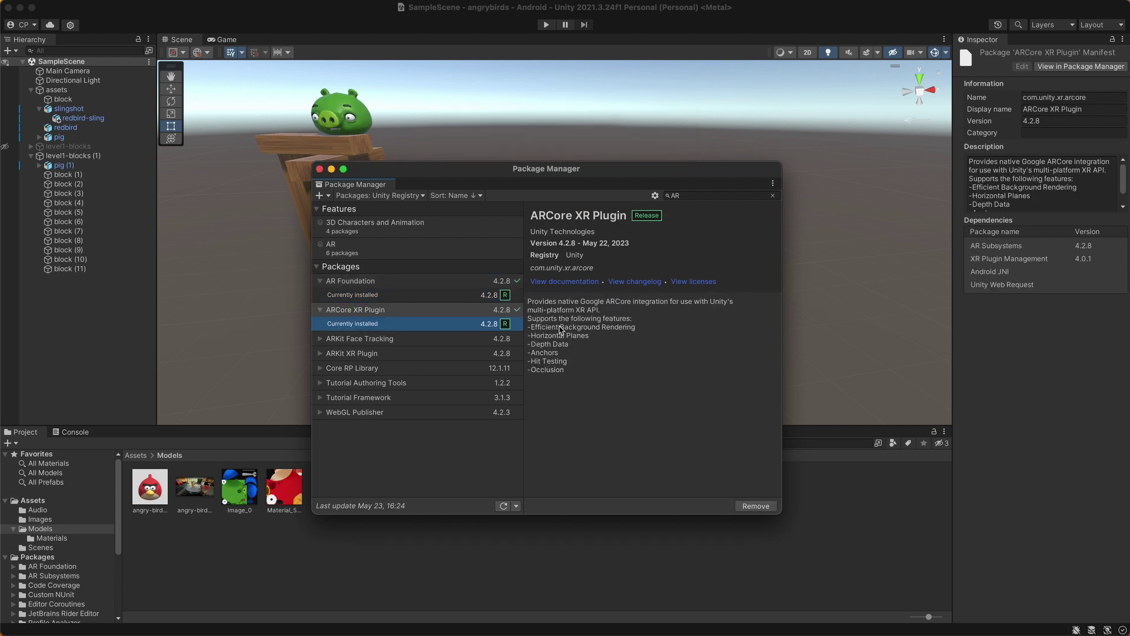
Select the ARKit XR Plugin package in the Package Manager
{"action": "left_click", "coordinate": [356, 354]}
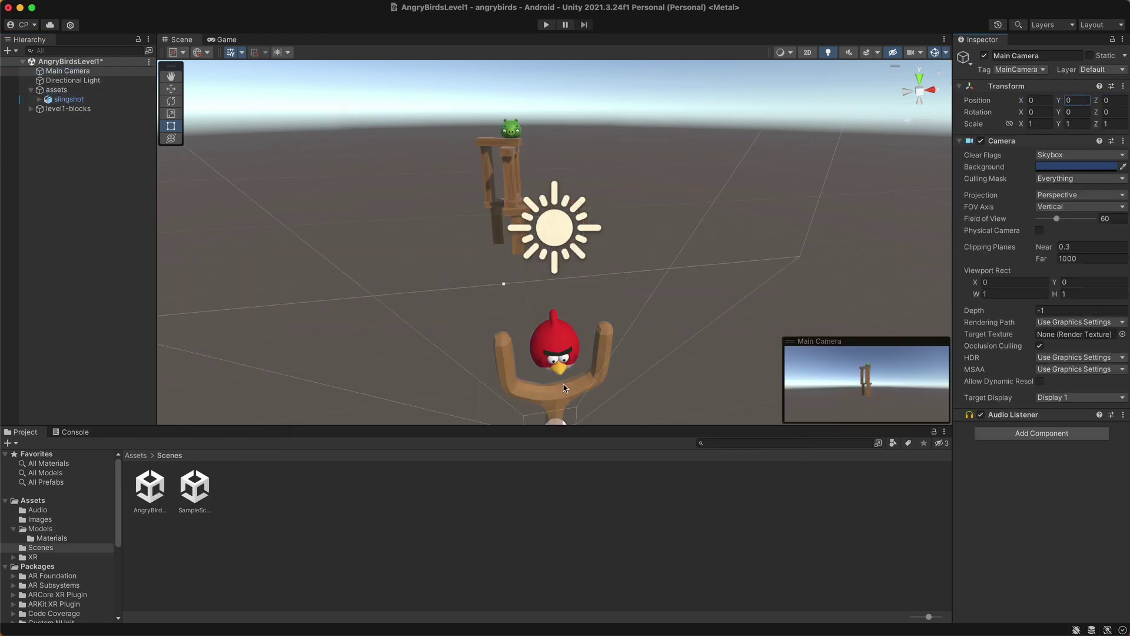
Adjust the position of the assets group holding the slingshot to suit the main camera's game view
{"action": "left_click", "coordinate": [56, 90]}
{"action": "left_click", "coordinate": [67, 71]}
{"action": "left_click", "coordinate": [222, 40]}
{"action": "left_click", "coordinate": [57, 89]}
{"action": "left_click_drag", "start_coordinate": [1041, 101], "coordinate": [1065, 103]}
{"action": "left_click", "coordinate": [40, 99]}
{"action": "left_click", "coordinate": [73, 80]}
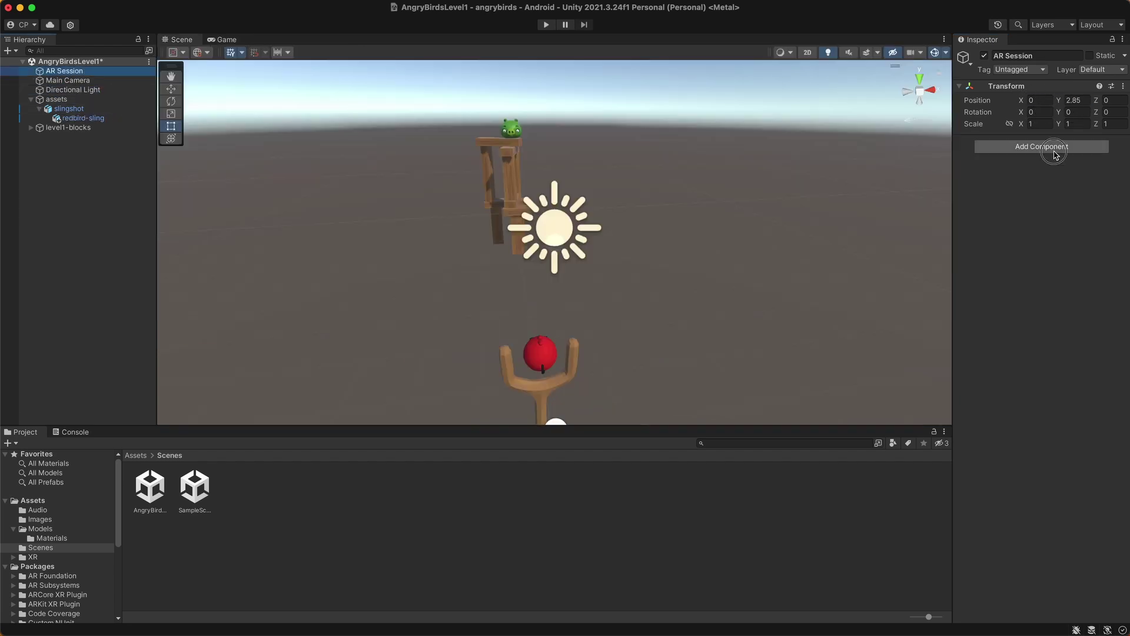
Add the AR Session component to the AR Session object
{"action": "left_click", "coordinate": [1043, 146]}
{"action": "type", "text": "ar"}
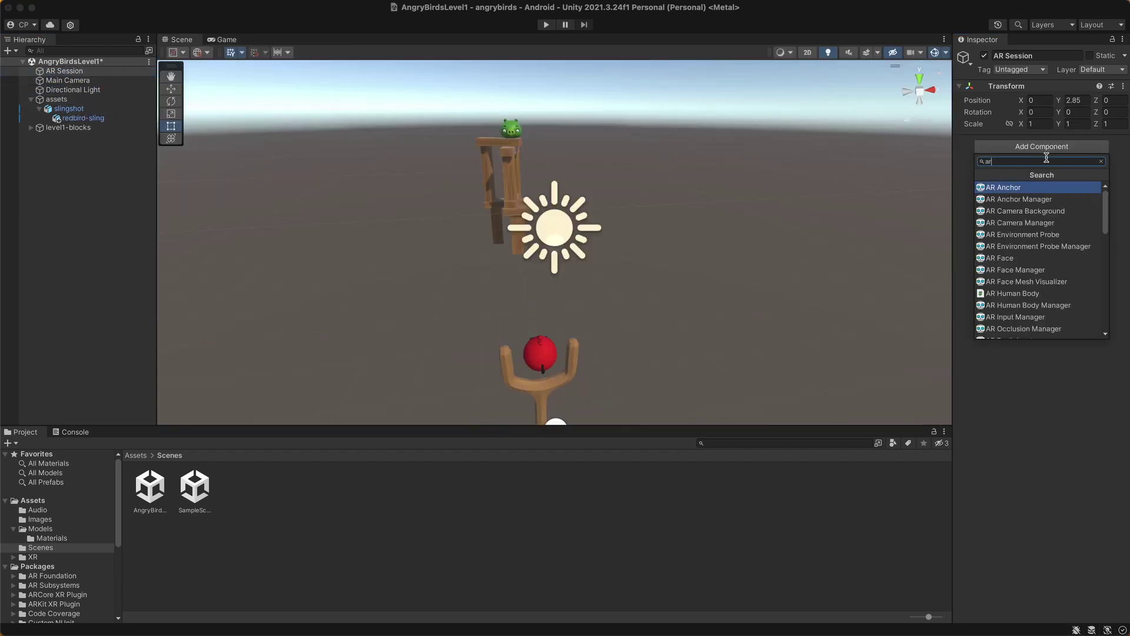
{"action": "type", "text": " sess"}
{"action": "left_click", "coordinate": [1020, 188]}
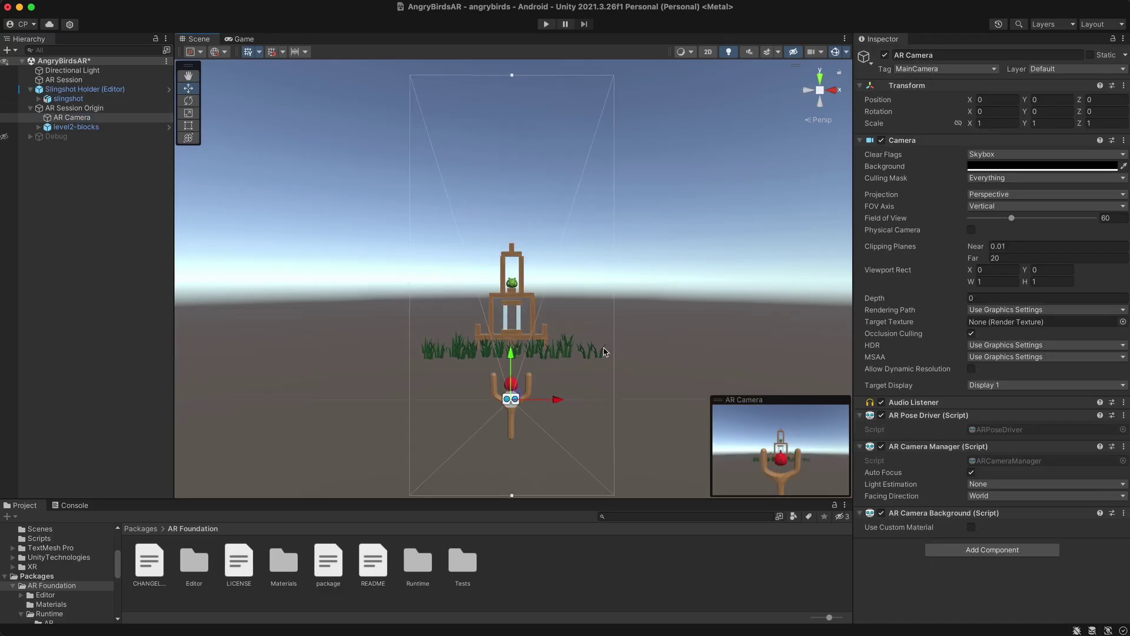
Set the AR Camera's clear flags to Solid Color
{"action": "left_click", "coordinate": [1024, 155]}
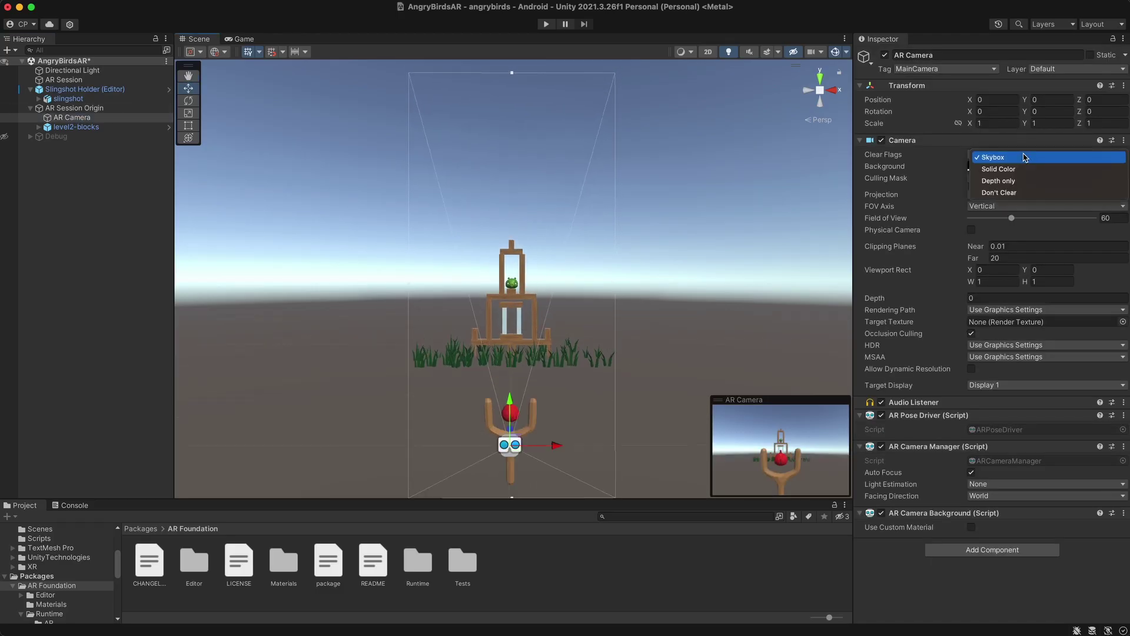
{"action": "left_click", "coordinate": [1025, 169]}
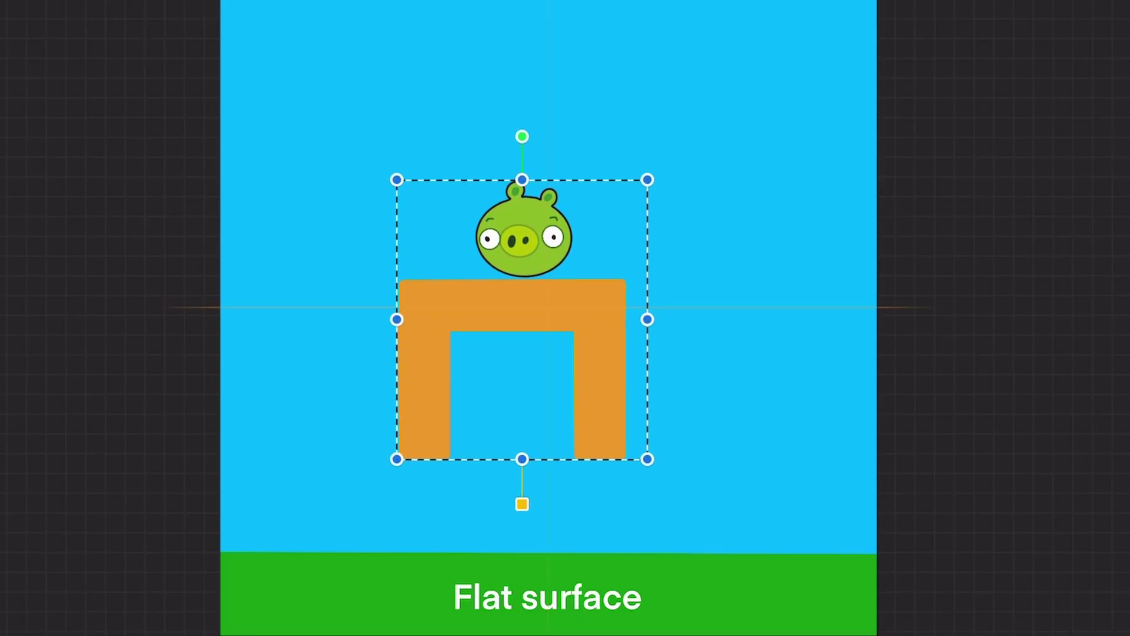
In the illustration, move the pig and its orange block structure down onto the green flat surface
{"action": "left_click_drag", "start_coordinate": [521, 319], "coordinate": [566, 410]}
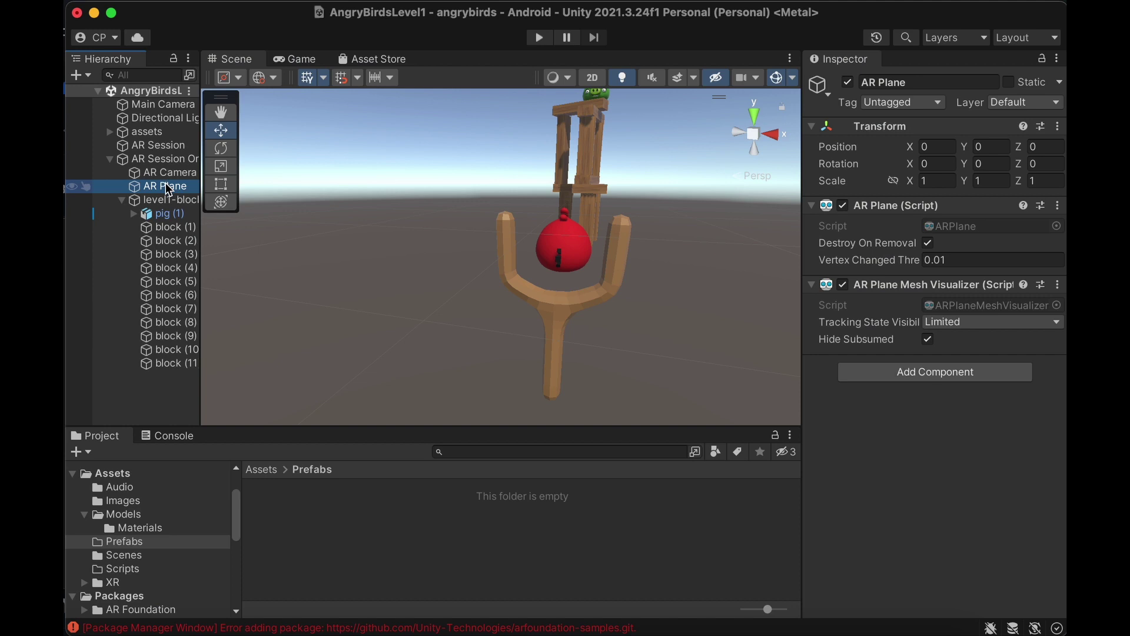
Set the detection mode of the AR Session Origin's AR Plane Manager to Horizontal
{"action": "left_click", "coordinate": [165, 159]}
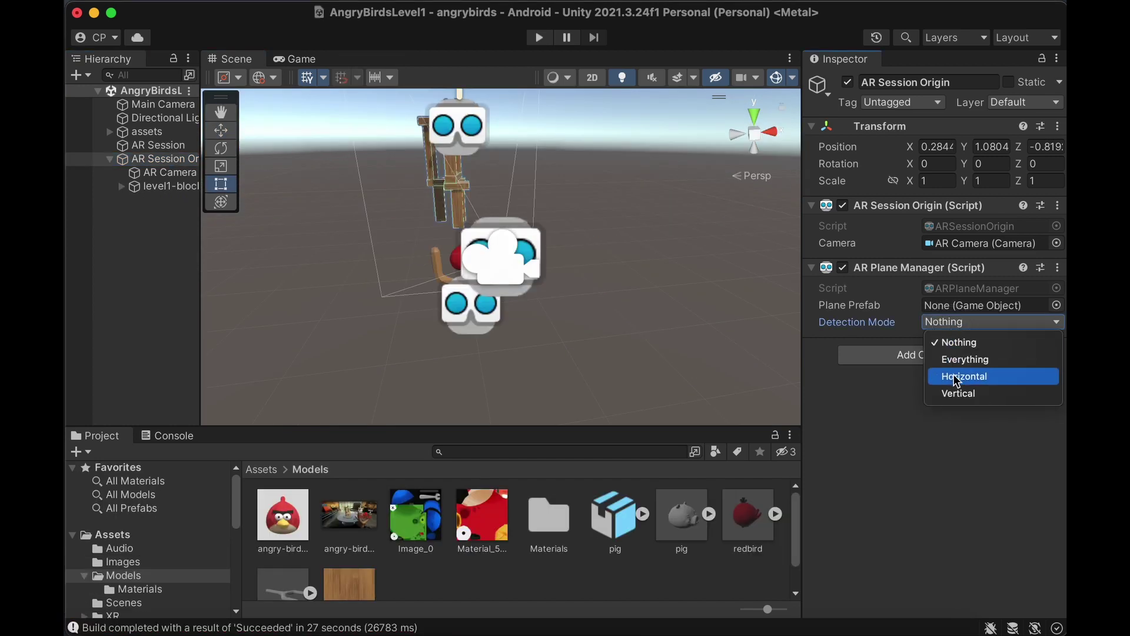
{"action": "left_click", "coordinate": [955, 377]}
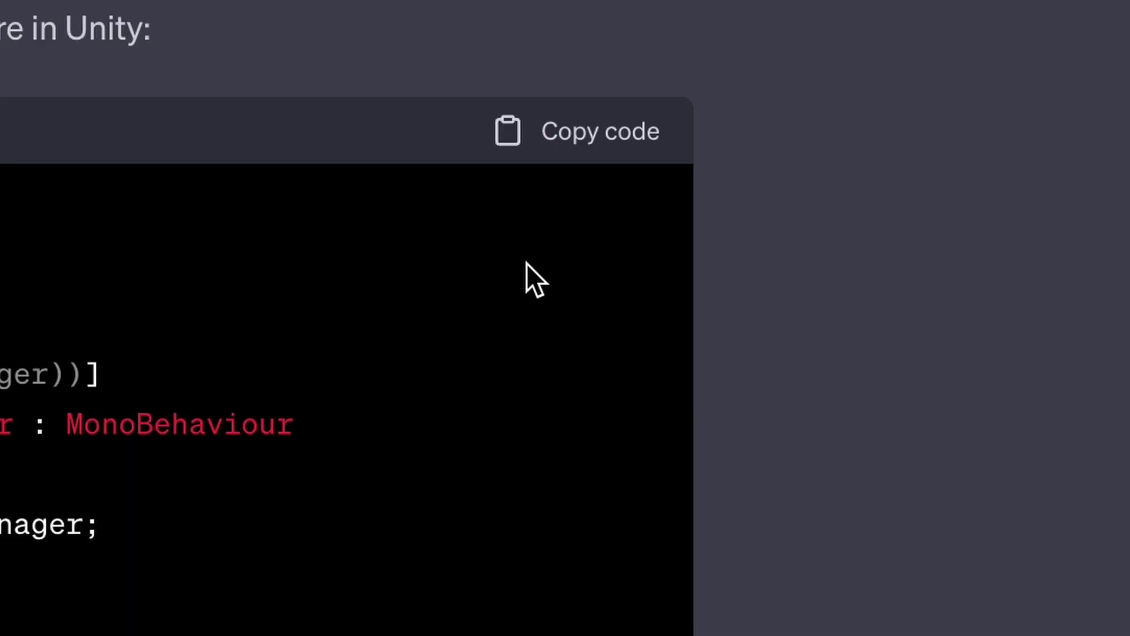
Copy the MonoBehaviour script from ChatGPT, and in Unity start adding a component to redbird-sling in the Slingshot Holder prefab
{"action": "left_click", "coordinate": [580, 128]}
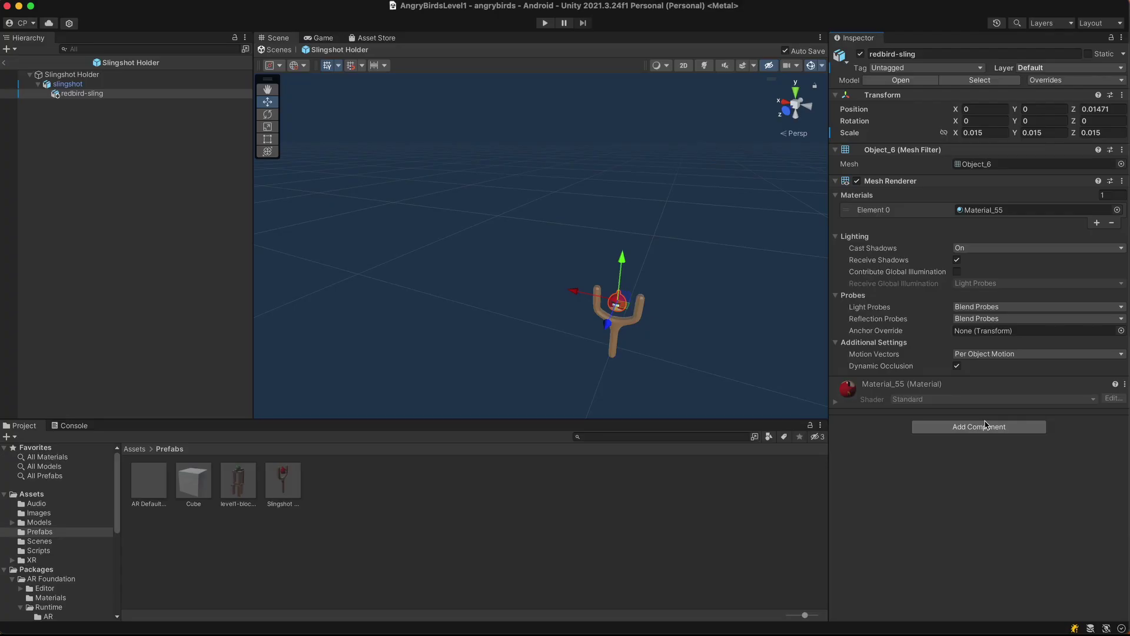
{"action": "left_click", "coordinate": [986, 426]}
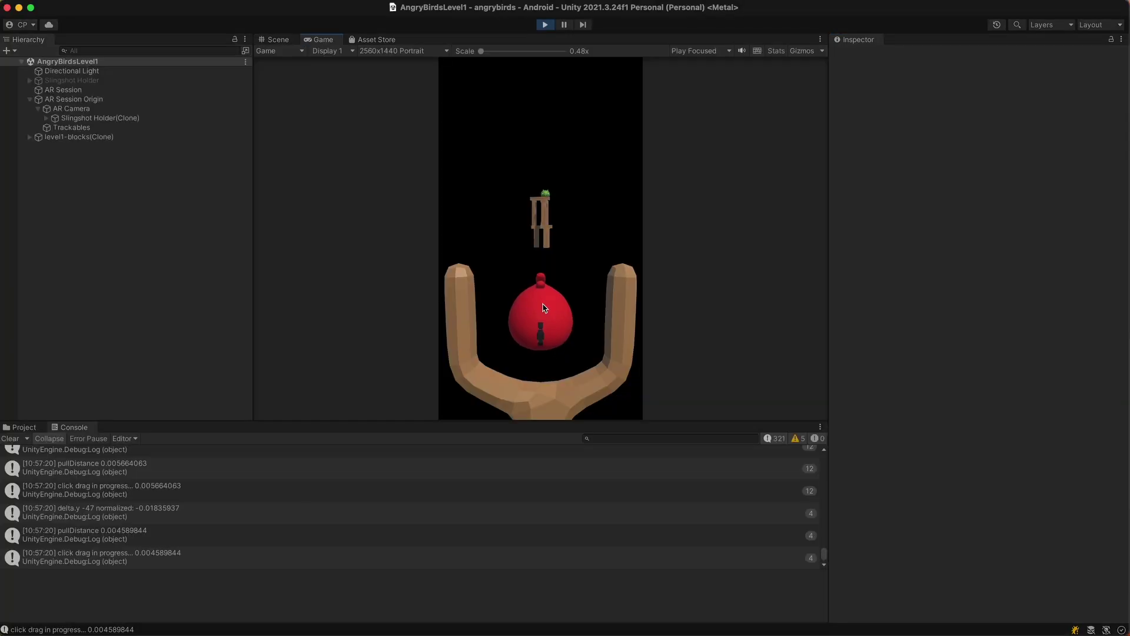
Test pulling the red bird back on the slingshot in Unity's play mode
{"action": "left_click_drag", "start_coordinate": [548, 312], "coordinate": [541, 328]}
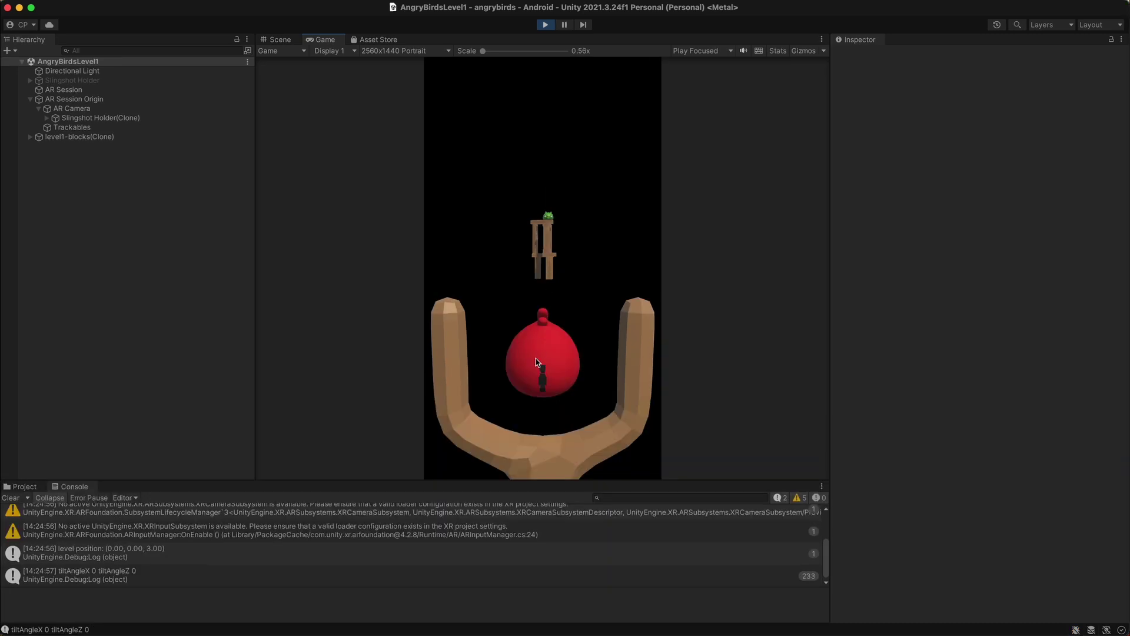
{"action": "left_click_drag", "start_coordinate": [542, 361], "coordinate": [535, 388]}
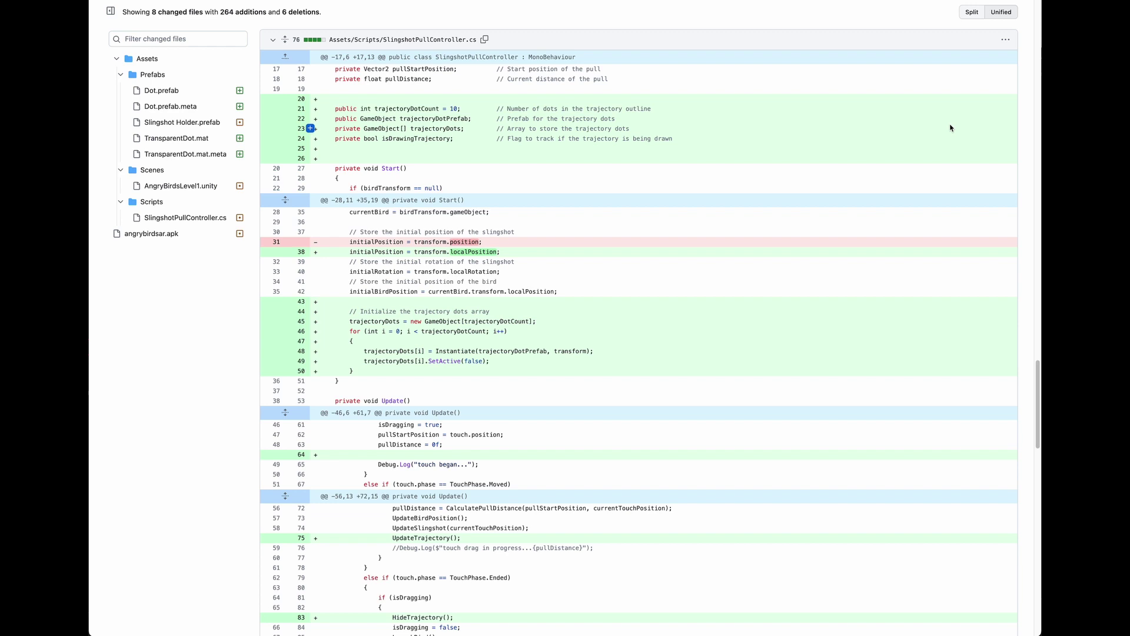
Review the trajectory dot code in SlingshotPullController.cs and test the dots by pulling back the bird in play mode
{"action": "left_click_drag", "start_coordinate": [625, 146], "coordinate": [335, 108]}
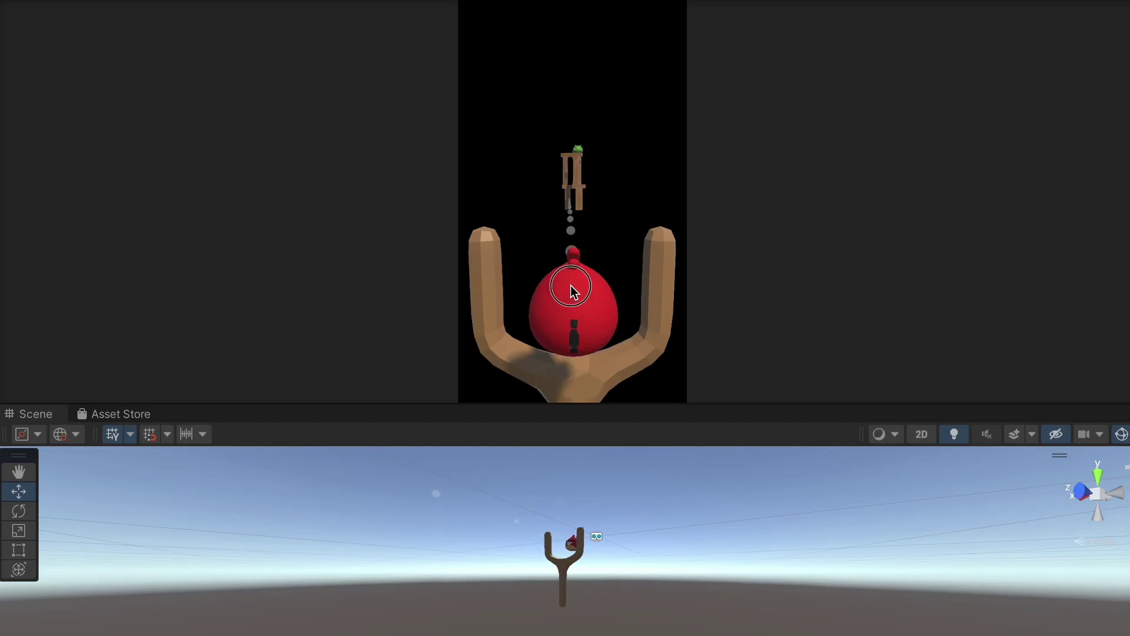
{"action": "left_click_drag", "start_coordinate": [575, 286], "coordinate": [568, 310]}
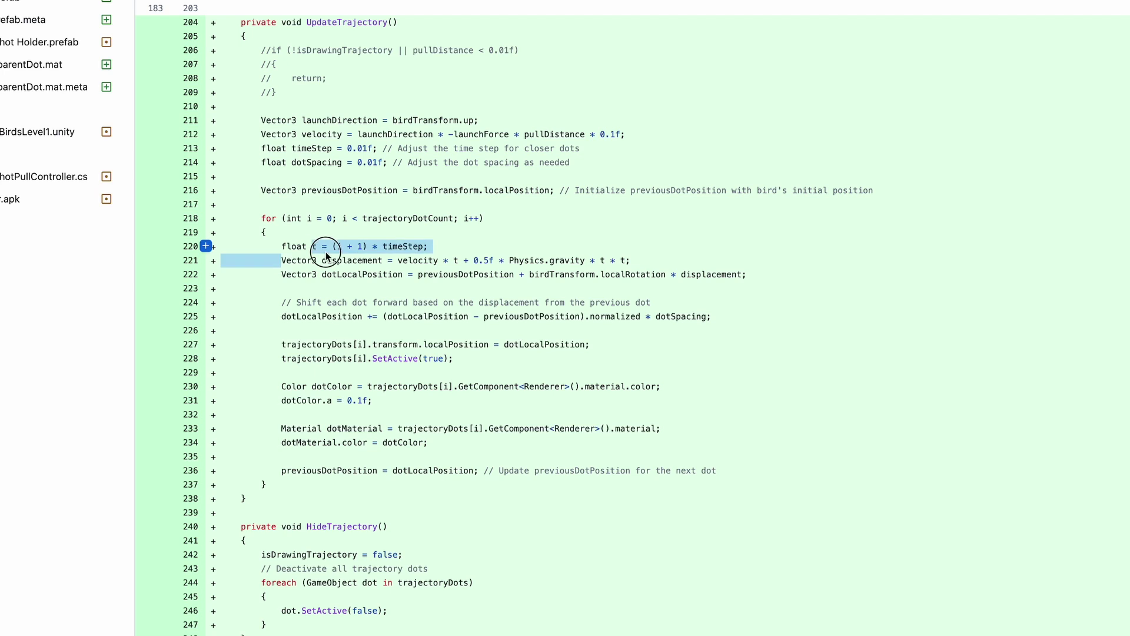
{"action": "left_click_drag", "start_coordinate": [281, 261], "coordinate": [516, 275]}
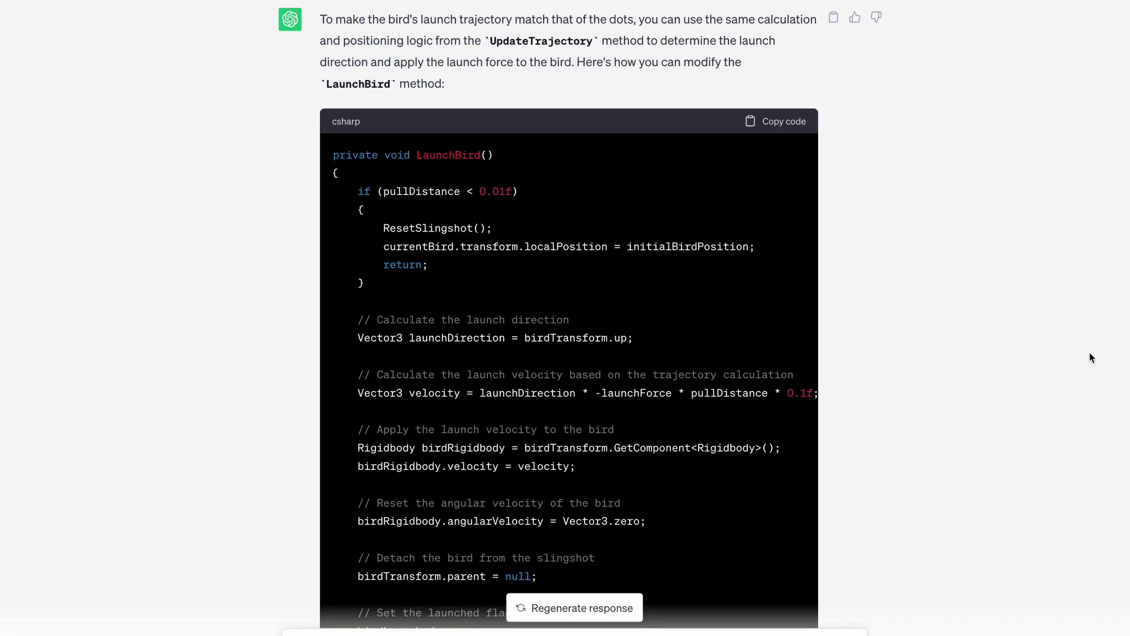
Read ChatGPT's modified LaunchBird methods for making the bird follow the same displacement as the trajectory dots
{"action": "scroll", "coordinate": [1039, 347], "scroll_direction": "down", "scroll_amount": 10}
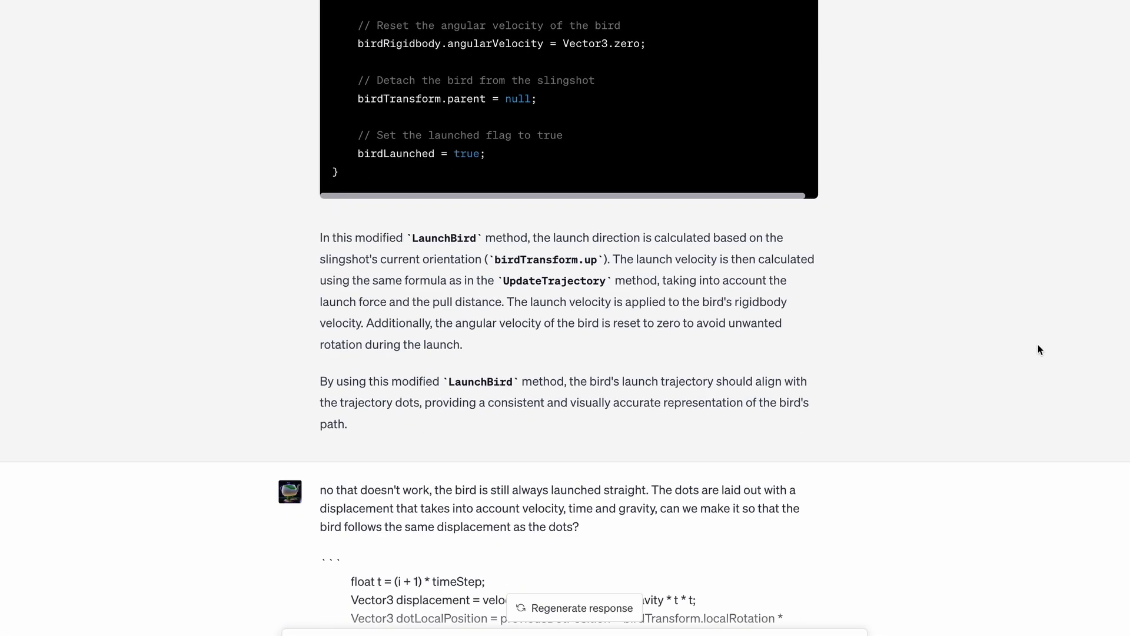
{"action": "scroll", "coordinate": [1039, 349], "scroll_direction": "down", "scroll_amount": 5}
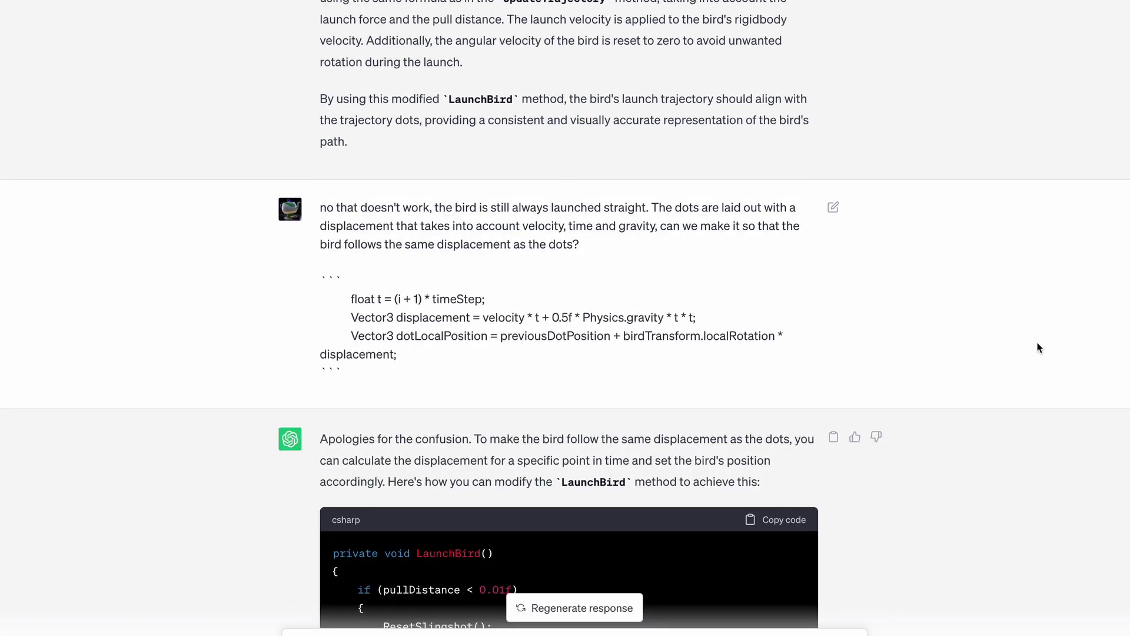
{"action": "scroll", "coordinate": [1039, 347], "scroll_direction": "down", "scroll_amount": 8}
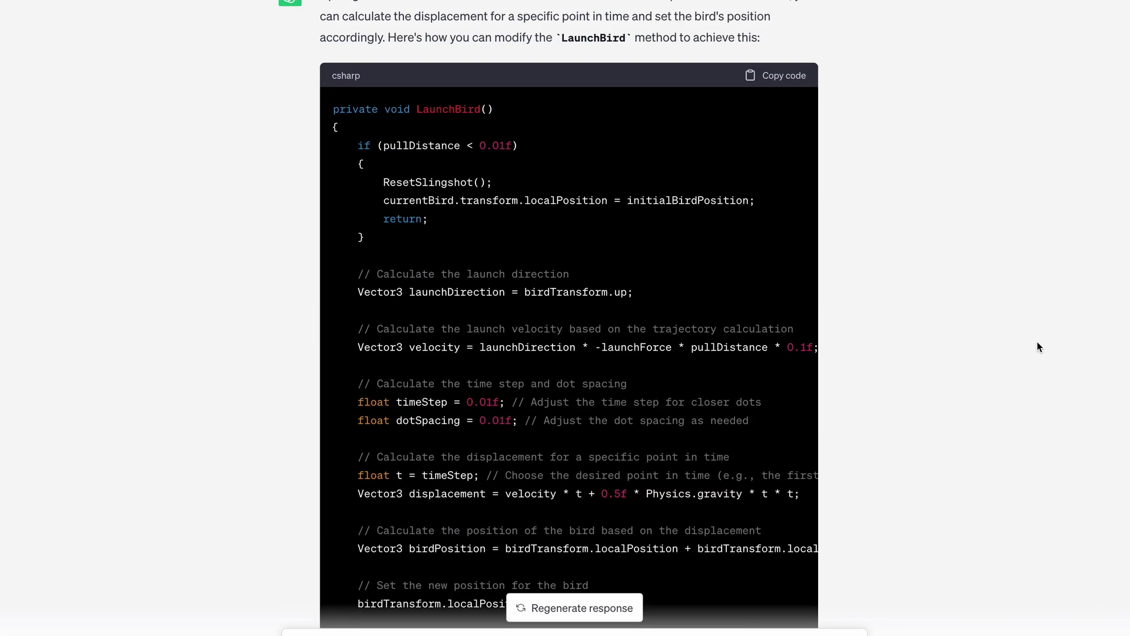
{"action": "scroll", "coordinate": [1039, 347], "scroll_direction": "down", "scroll_amount": 11}
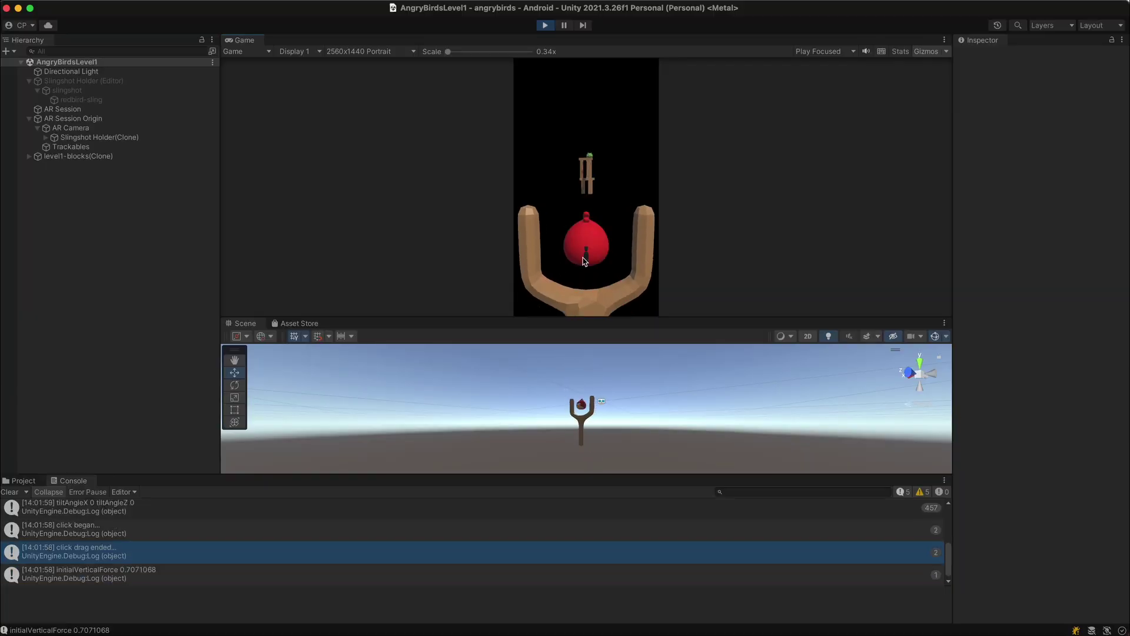
Test-launch the bird from the slingshot in AngryBirdsLevel1's play mode, comparing its flight with the trajectory dots
{"action": "left_click_drag", "start_coordinate": [583, 242], "coordinate": [583, 248]}
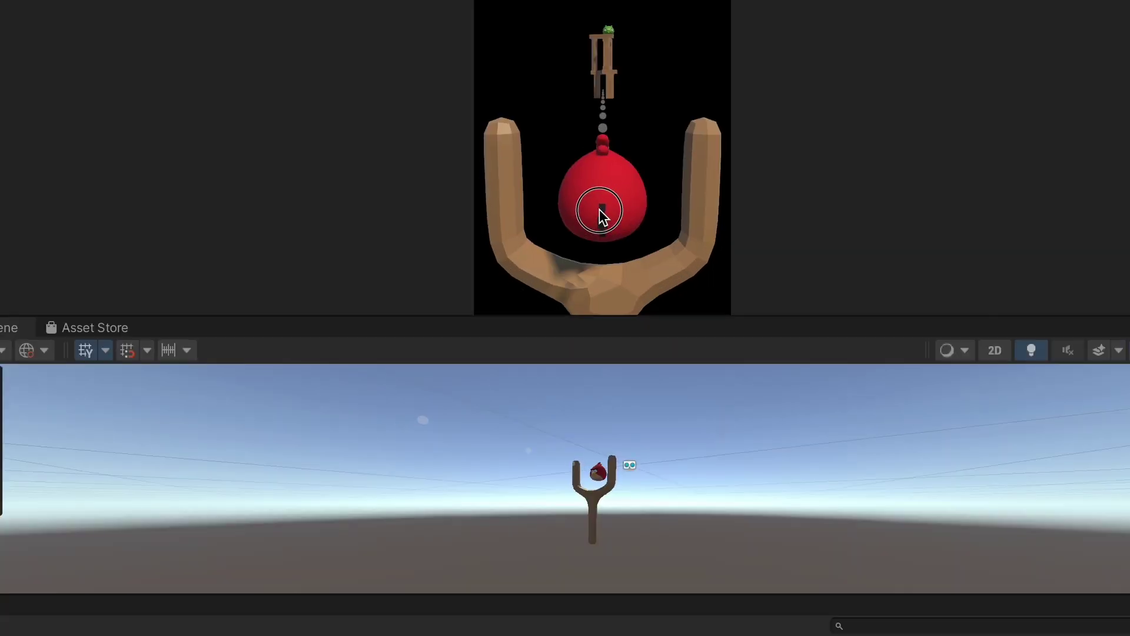
{"action": "left_click_drag", "start_coordinate": [599, 209], "coordinate": [595, 224]}
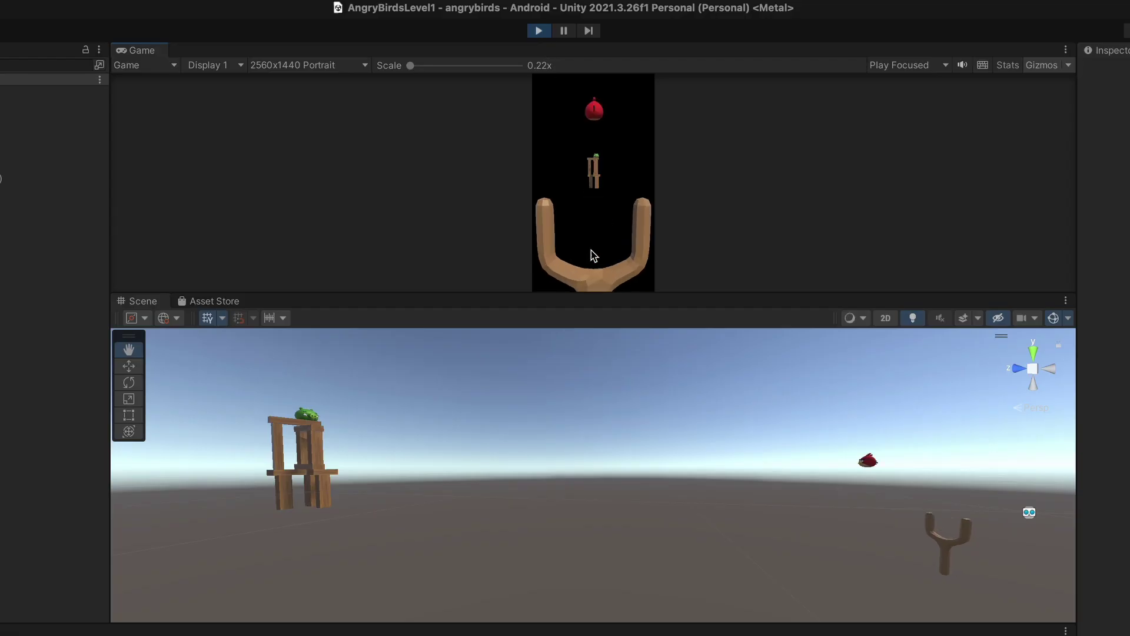
{"action": "left_click_drag", "start_coordinate": [600, 239], "coordinate": [592, 285]}
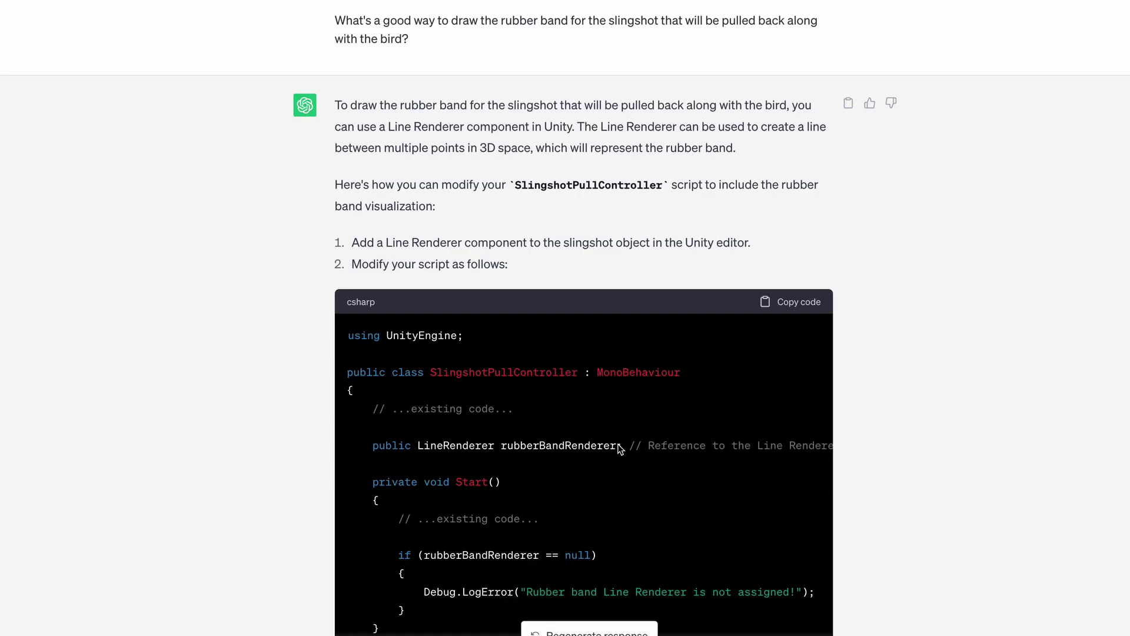
Read ChatGPT's answer on drawing the slingshot's rubber band with a Line Renderer
{"action": "scroll", "coordinate": [619, 448], "scroll_direction": "down", "scroll_amount": 12}
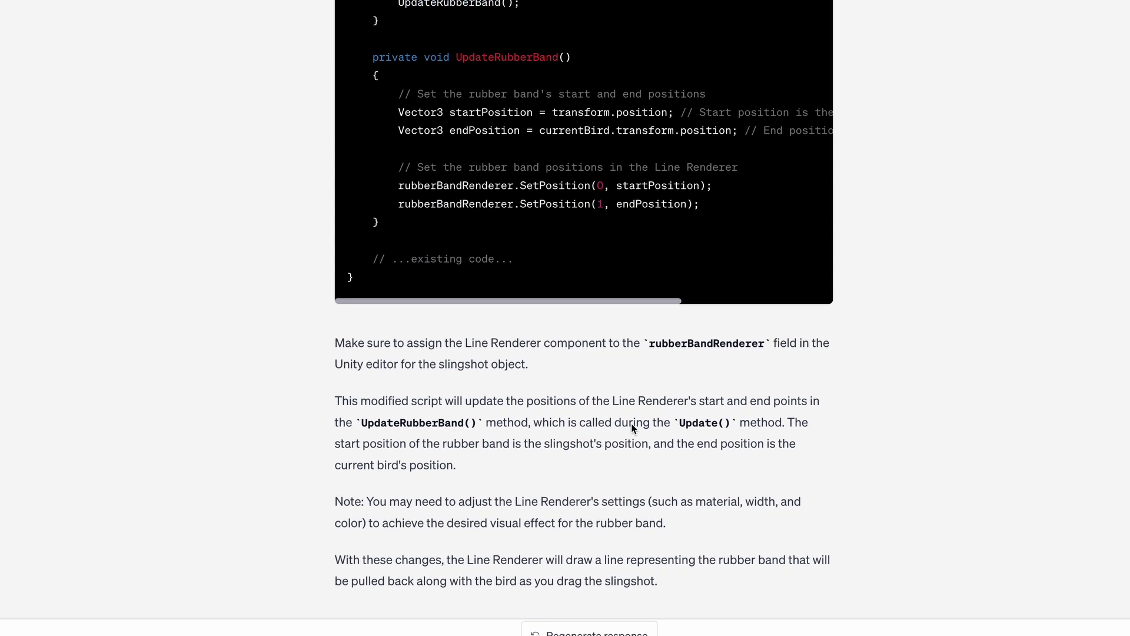
{"action": "scroll", "coordinate": [631, 423], "scroll_direction": "up", "scroll_amount": 9}
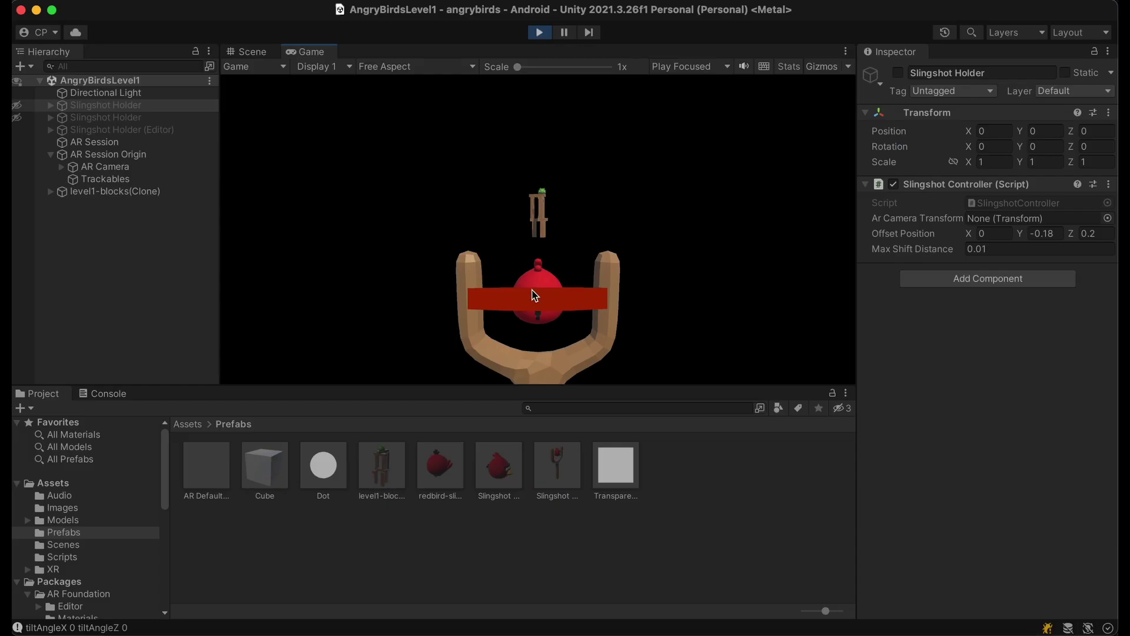
Test the red rubber band in play mode by repeatedly pulling back and releasing the bird
{"action": "left_click_drag", "start_coordinate": [537, 296], "coordinate": [537, 385]}
{"action": "left_click_drag", "start_coordinate": [537, 308], "coordinate": [537, 559]}
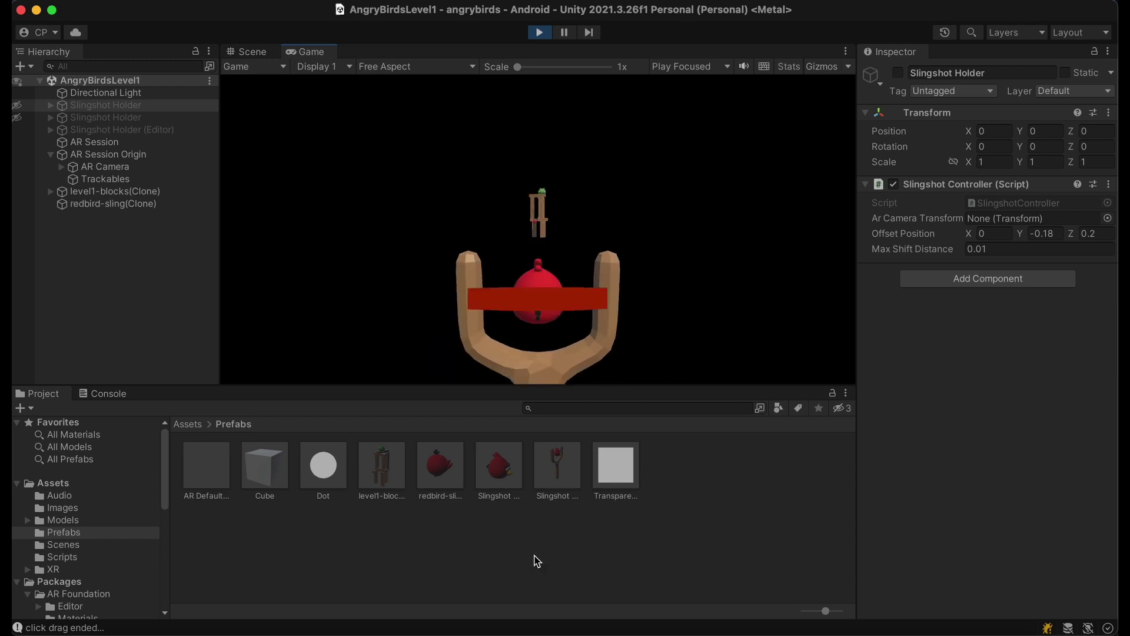
{"action": "left_click_drag", "start_coordinate": [537, 276], "coordinate": [539, 530]}
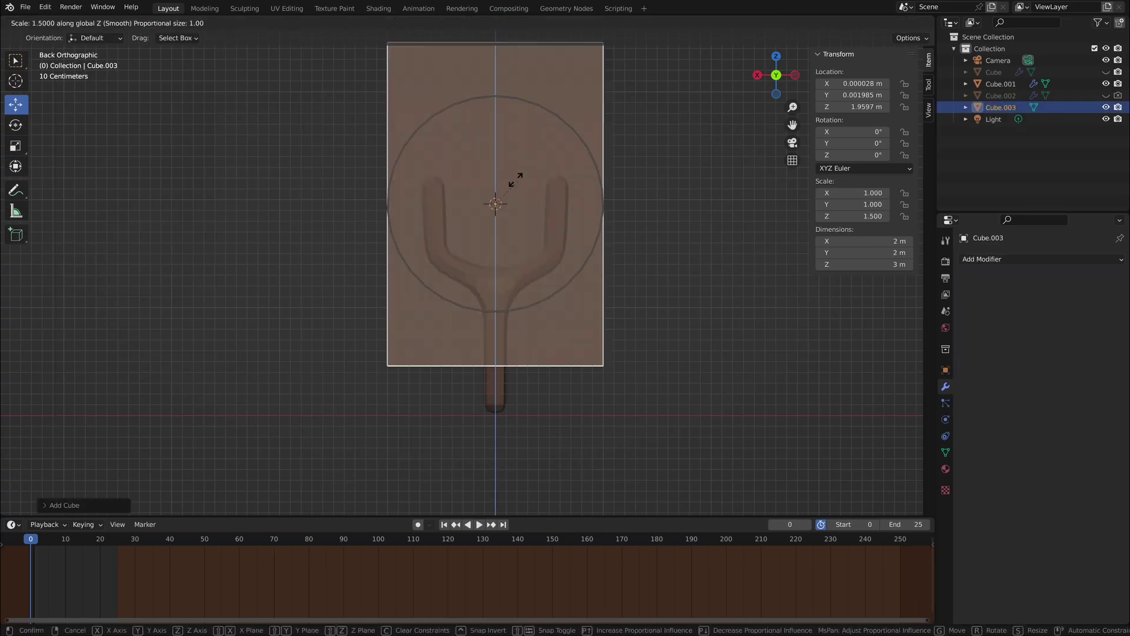
In Blender, scale Cube.003 on each axis into a band between the slingshot's prongs, about 0.98 m long and 0.15 m tall
{"action": "left_click", "coordinate": [494, 202]}
{"action": "key", "text": "s"}
{"action": "key", "text": "x"}
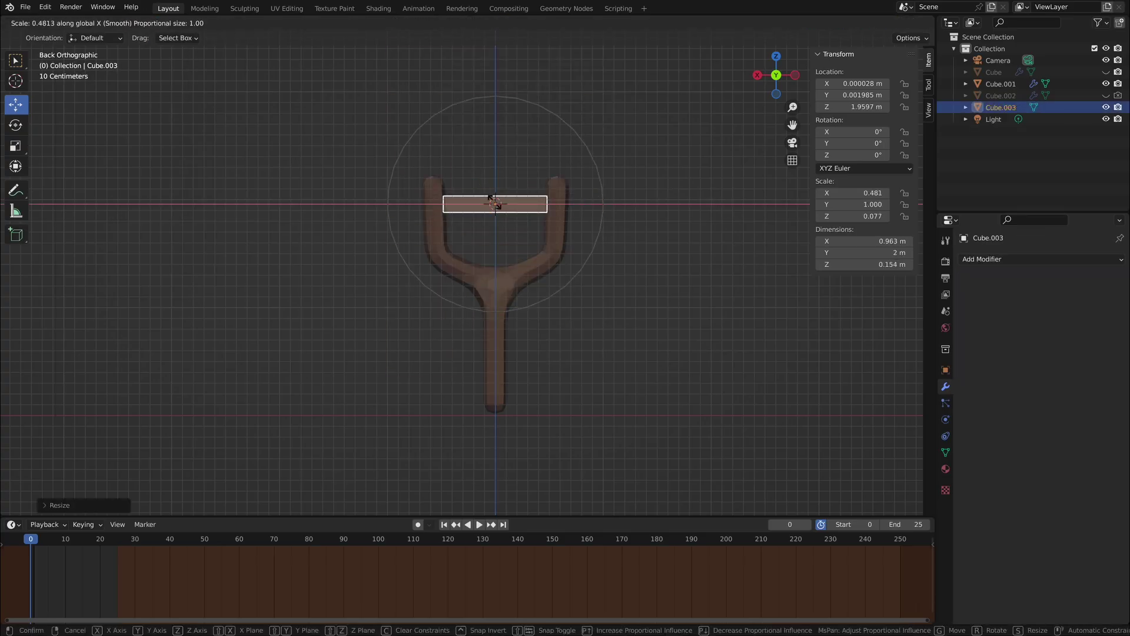
{"action": "scroll", "coordinate": [496, 204], "scroll_direction": "up", "scroll_amount": 4}
{"action": "key", "text": "KP_7"}
{"action": "key", "text": "y"}
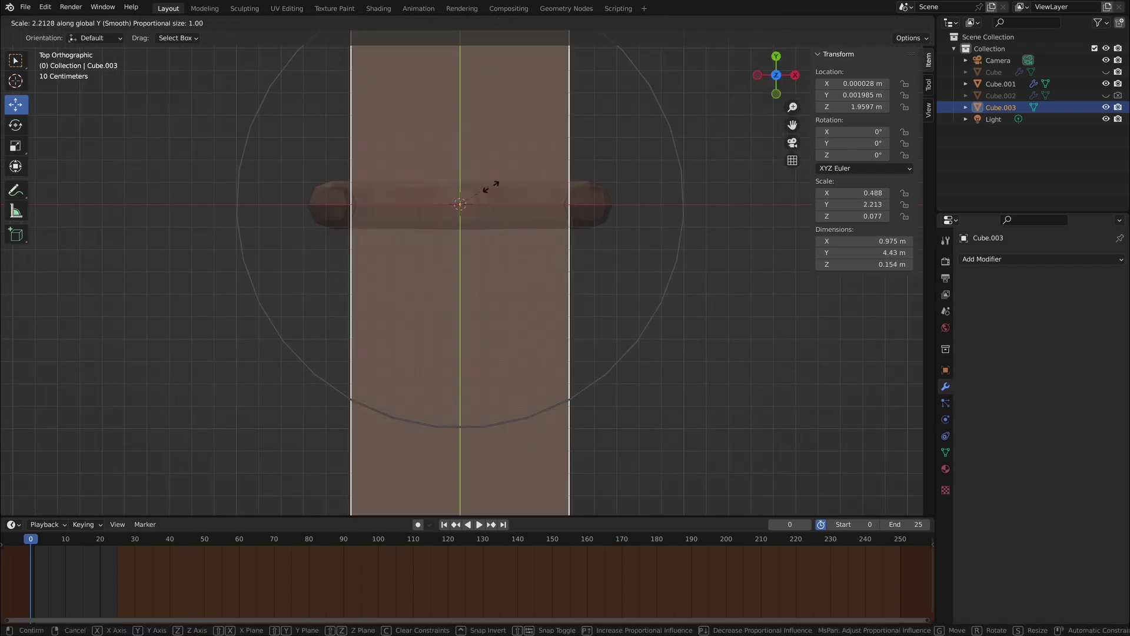
{"action": "left_click", "coordinate": [459, 204]}
Divide the Cube.003 band along its length with several evenly spaced loop cuts
{"action": "left_click_drag", "start_coordinate": [776, 75], "coordinate": [589, 236]}
{"action": "key", "text": "Tab"}
{"action": "key", "text": "ctrl+r"}
{"action": "scroll", "coordinate": [483, 235], "scroll_direction": "up", "scroll_amount": 6}
{"action": "left_click", "coordinate": [483, 235]}
Subdivide the entire Cube.003 band mesh
{"action": "right_click", "coordinate": [371, 225]}
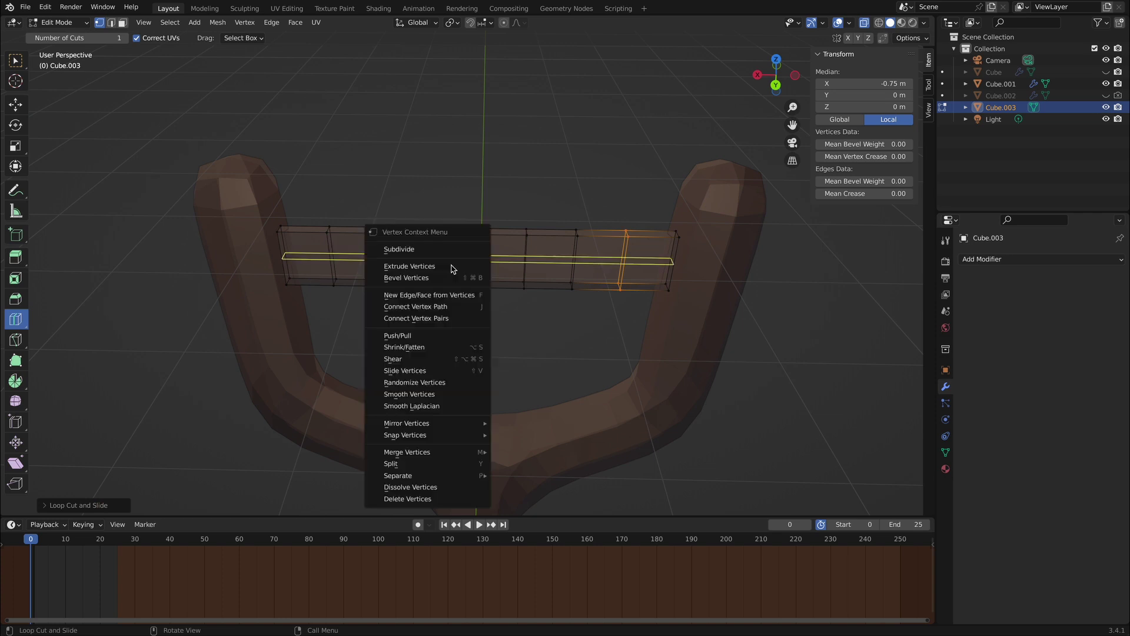
{"action": "key", "text": "a"}
{"action": "right_click", "coordinate": [502, 235]}
{"action": "left_click", "coordinate": [518, 241]}
{"action": "middle_click_drag", "start_coordinate": [518, 242], "coordinate": [630, 230]}
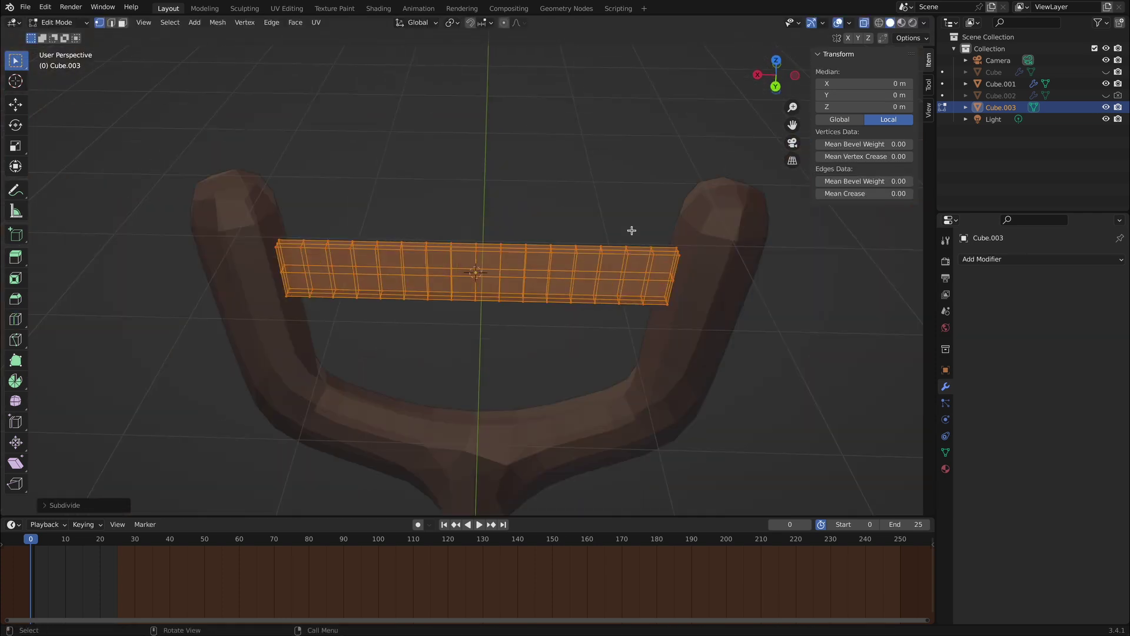
Add a Mirror modifier to Cube.003
{"action": "left_click", "coordinate": [1001, 259]}
{"action": "left_click", "coordinate": [877, 434]}
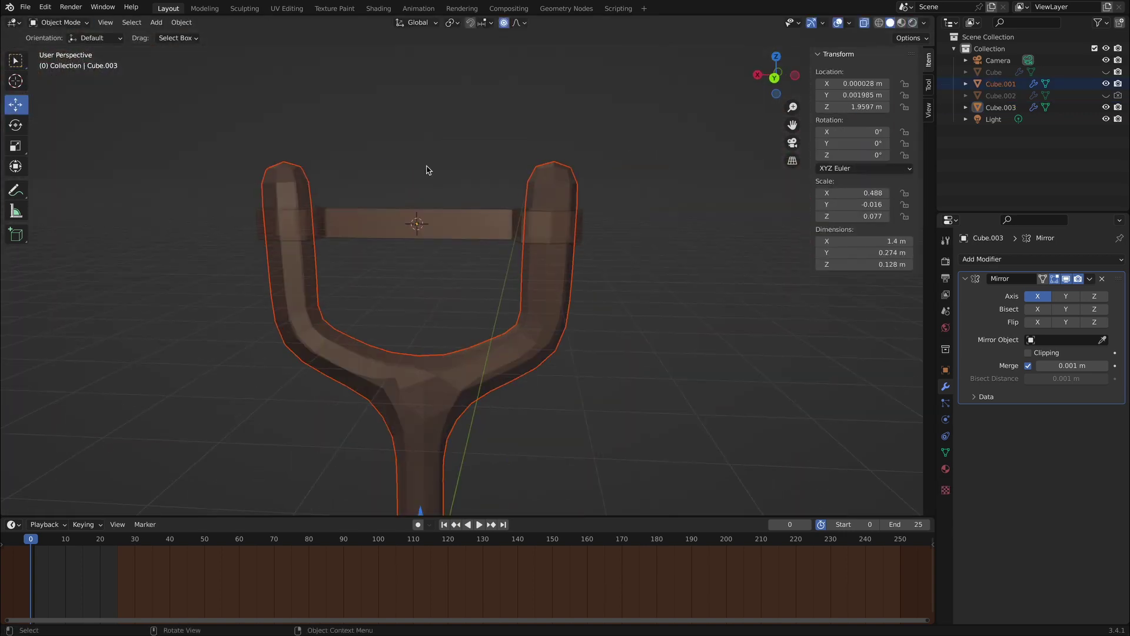
Import the new slingshot model into Unity's Prefabs folder and place it in the AngryBirdsLevel1 scene
{"action": "left_click_drag", "start_coordinate": [994, 165], "coordinate": [512, 568]}
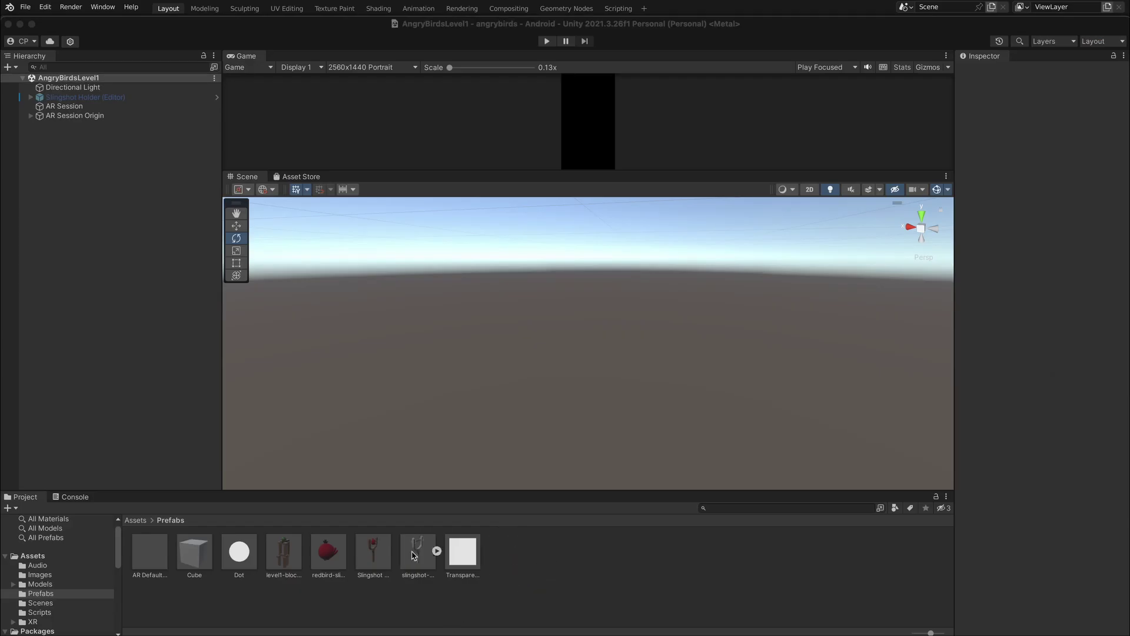
{"action": "left_click_drag", "start_coordinate": [414, 556], "coordinate": [353, 329]}
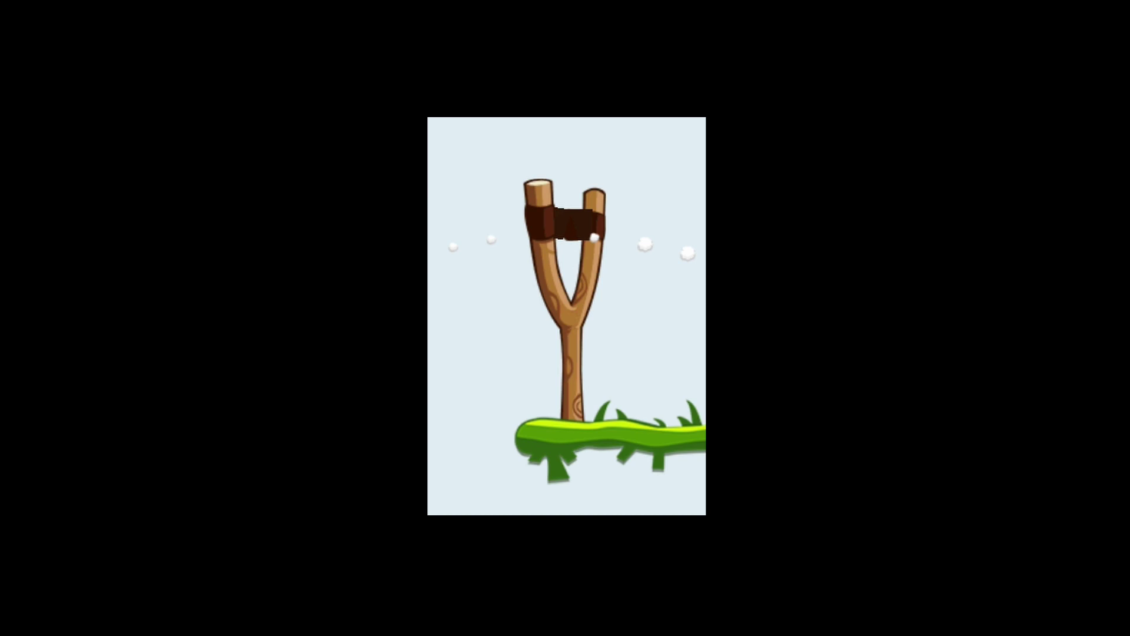
In slingshot-v2.blend, select and hide the sling.001 wraps around both prongs, leaving only the middle band
{"action": "key", "text": "c"}
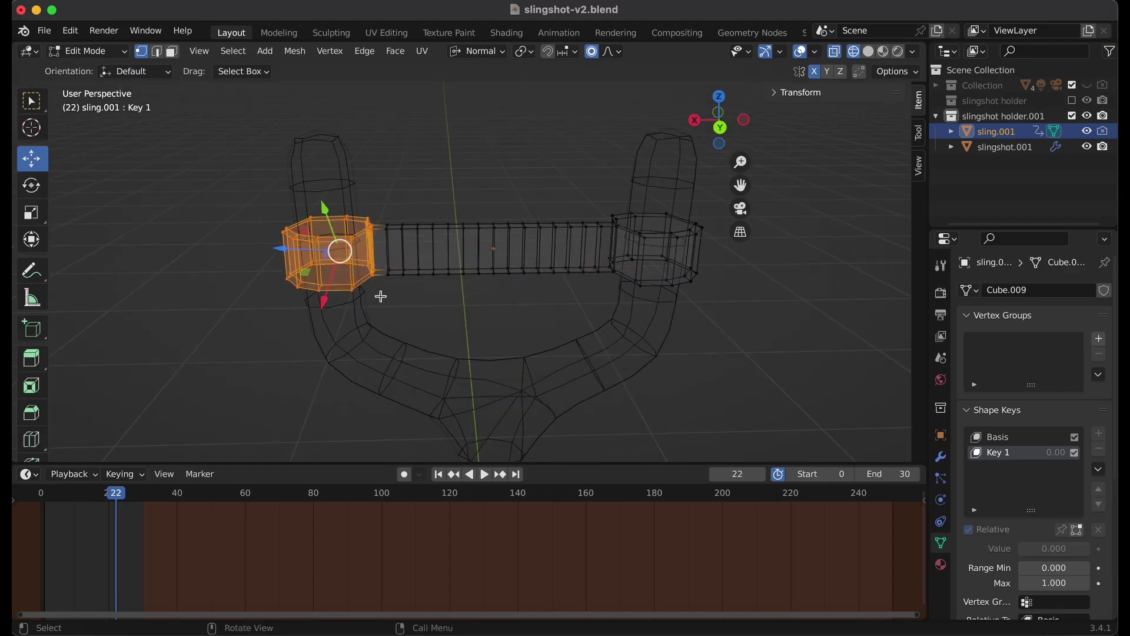
{"action": "left_click", "coordinate": [381, 296]}
{"action": "left_click_drag", "start_coordinate": [598, 160], "coordinate": [700, 289]}
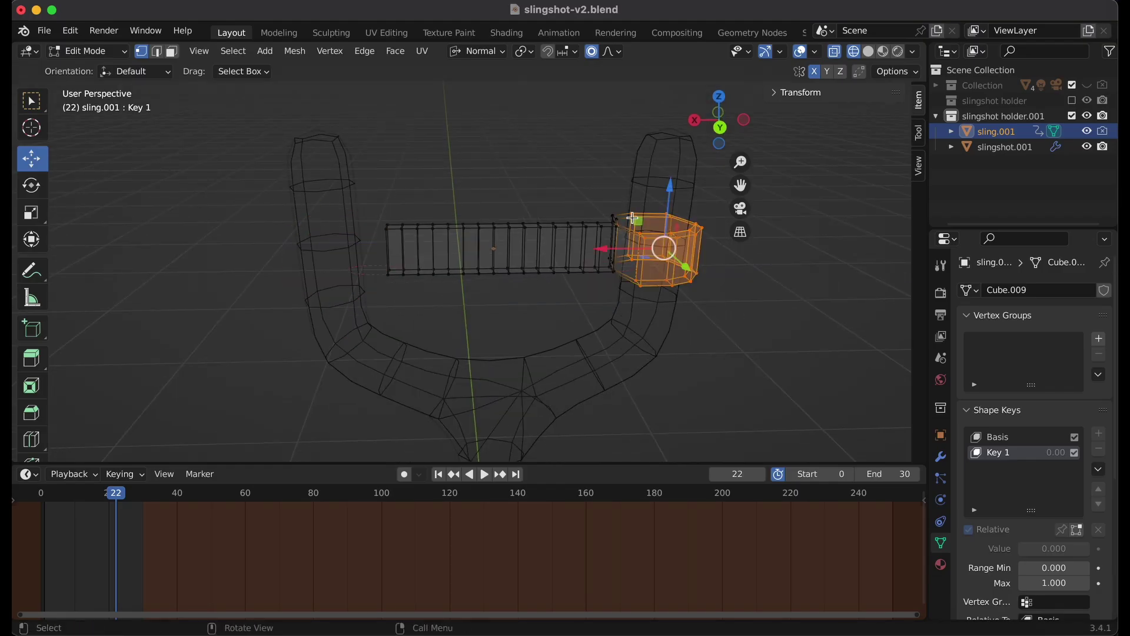
{"action": "middle_click_drag", "start_coordinate": [668, 298], "coordinate": [214, 234]}
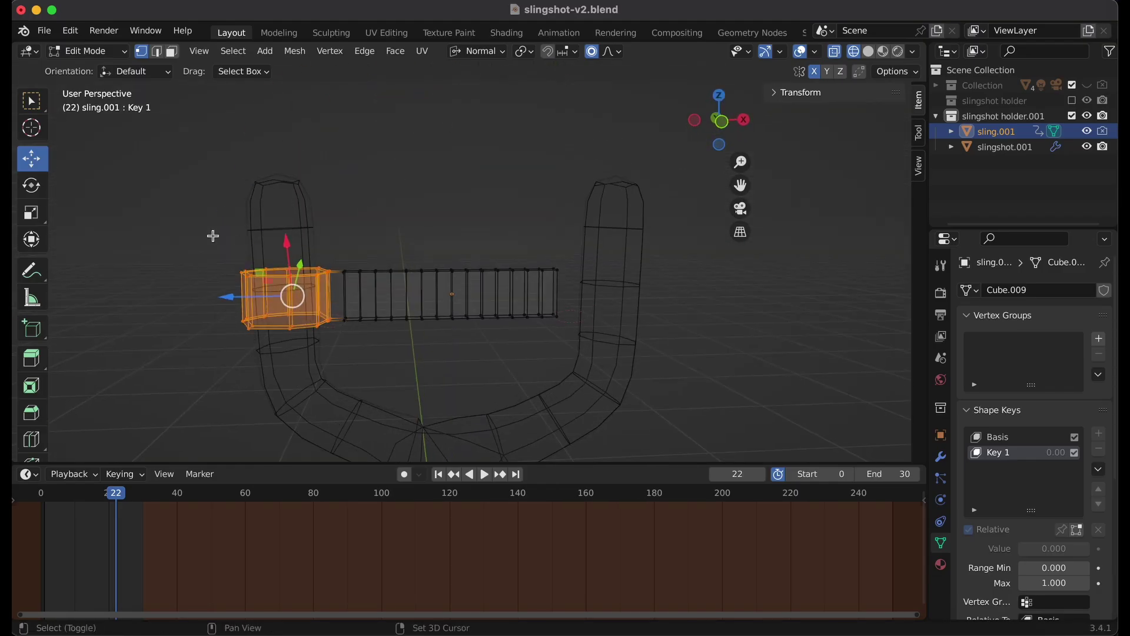
{"action": "key", "text": "h"}
Pull the band's middle vertices back along Y with proportional editing in Key 1, and reveal the hidden prong wraps
{"action": "middle_click_drag", "start_coordinate": [294, 271], "coordinate": [510, 261]}
{"action": "scroll", "coordinate": [480, 219], "scroll_direction": "up", "scroll_amount": 4}
{"action": "key", "text": "b"}
{"action": "left_click_drag", "start_coordinate": [478, 194], "coordinate": [518, 284]}
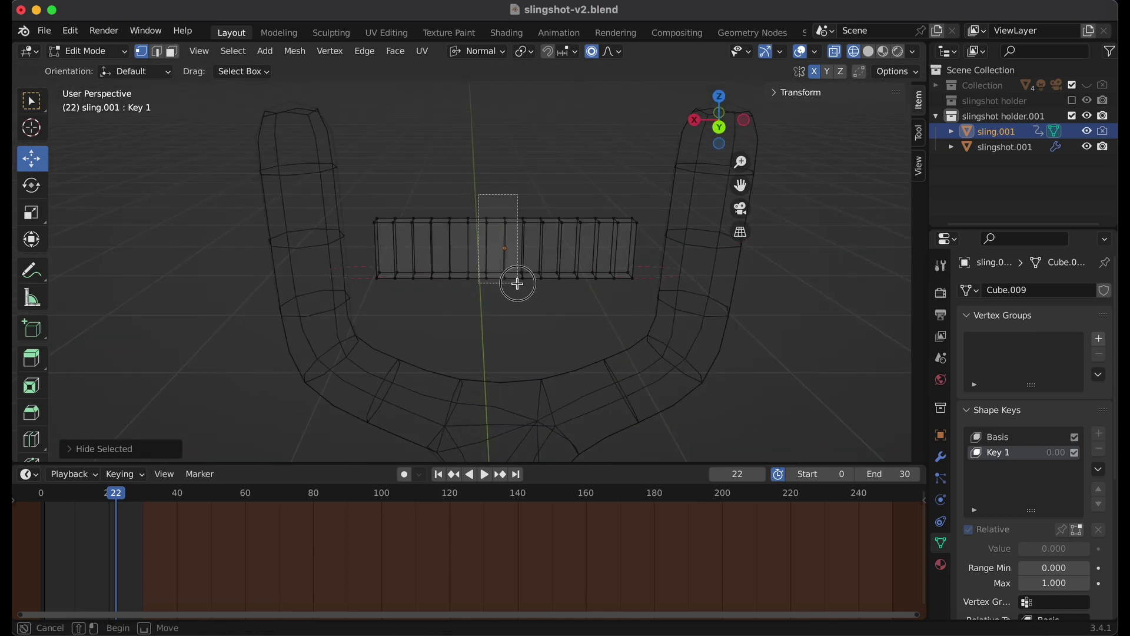
{"action": "scroll", "coordinate": [529, 295], "scroll_direction": "down", "scroll_amount": 5}
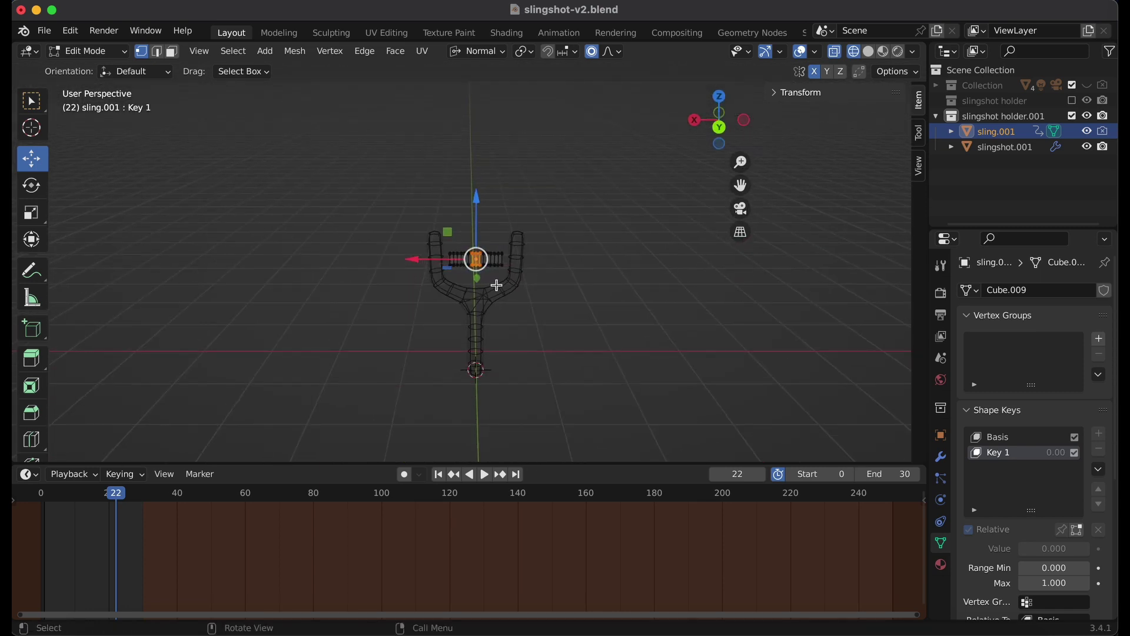
{"action": "left_click_drag", "start_coordinate": [478, 281], "coordinate": [468, 415]}
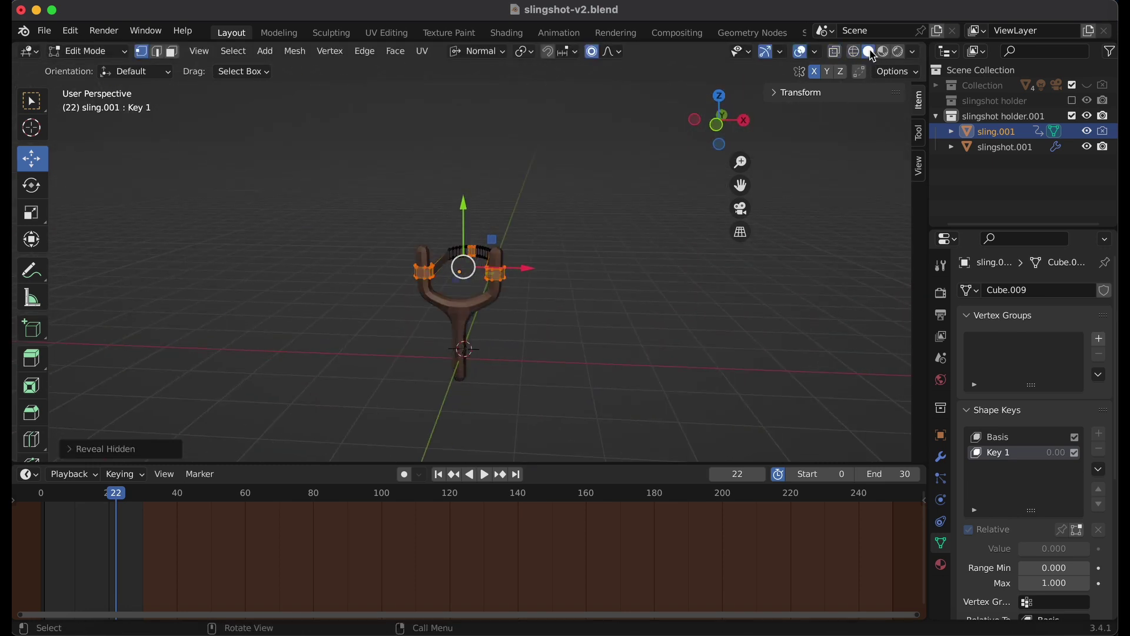
{"action": "scroll", "coordinate": [548, 349], "scroll_direction": "up", "scroll_amount": 8}
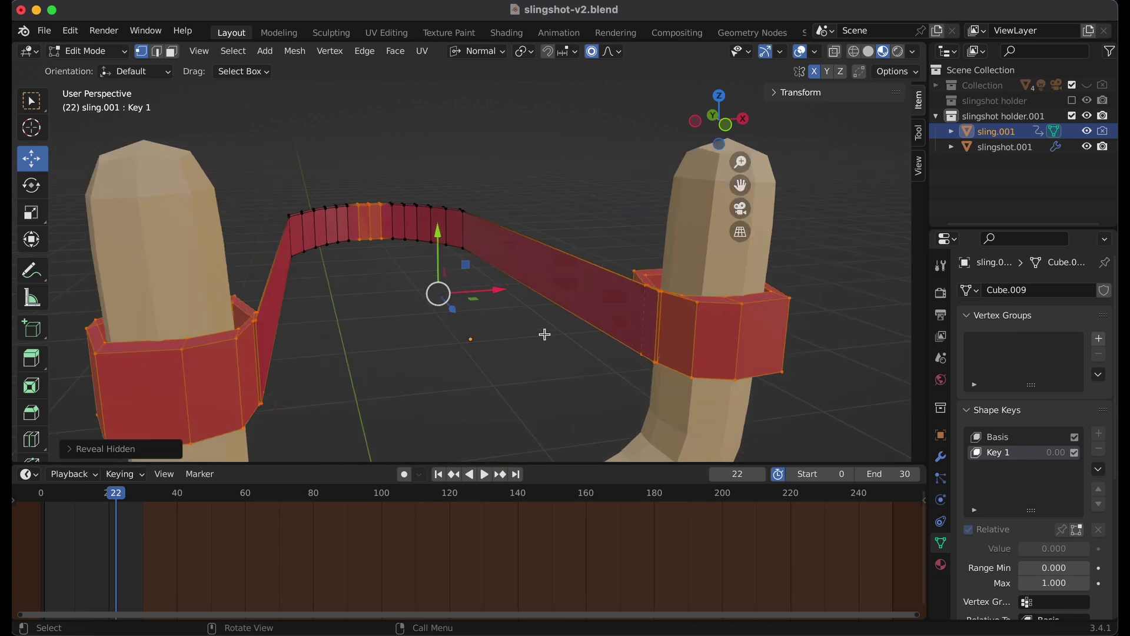
{"action": "scroll", "coordinate": [545, 334], "scroll_direction": "right", "scroll_amount": 15}
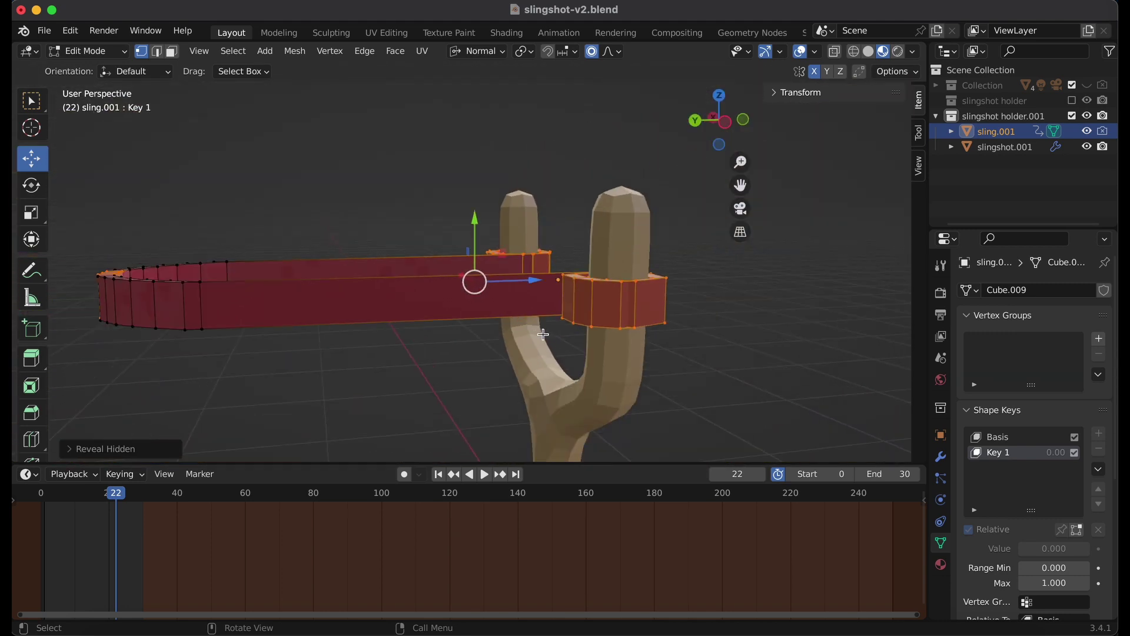
{"action": "scroll", "coordinate": [538, 271], "scroll_direction": "right", "scroll_amount": 10}
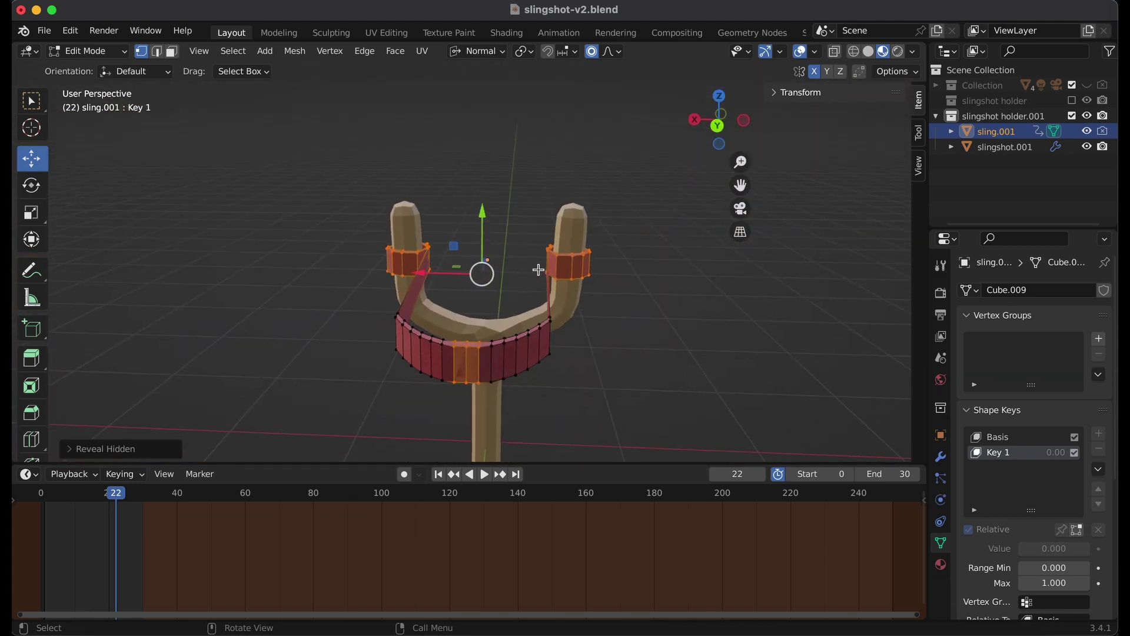
Play the sling animation in Object Mode to check the band stretch from several angles, and save the file
{"action": "key", "text": "Tab"}
{"action": "key", "text": "space"}
{"action": "left_click", "coordinate": [487, 257]}
{"action": "scroll", "coordinate": [687, 336], "scroll_direction": "right", "scroll_amount": 10}
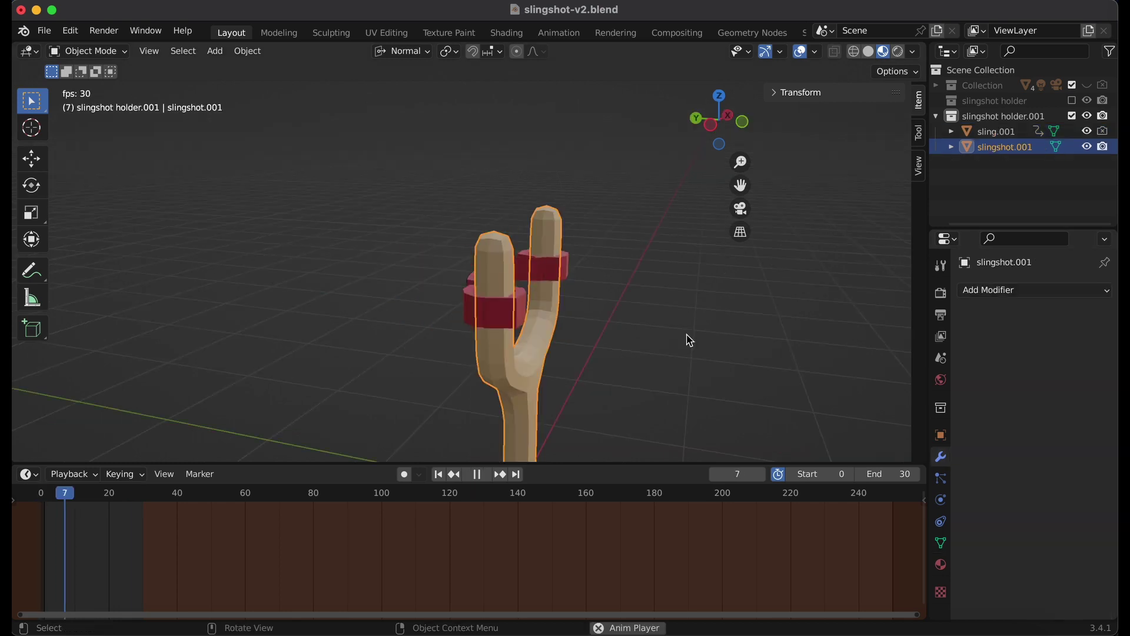
{"action": "scroll", "coordinate": [689, 340], "scroll_direction": "right", "scroll_amount": 10}
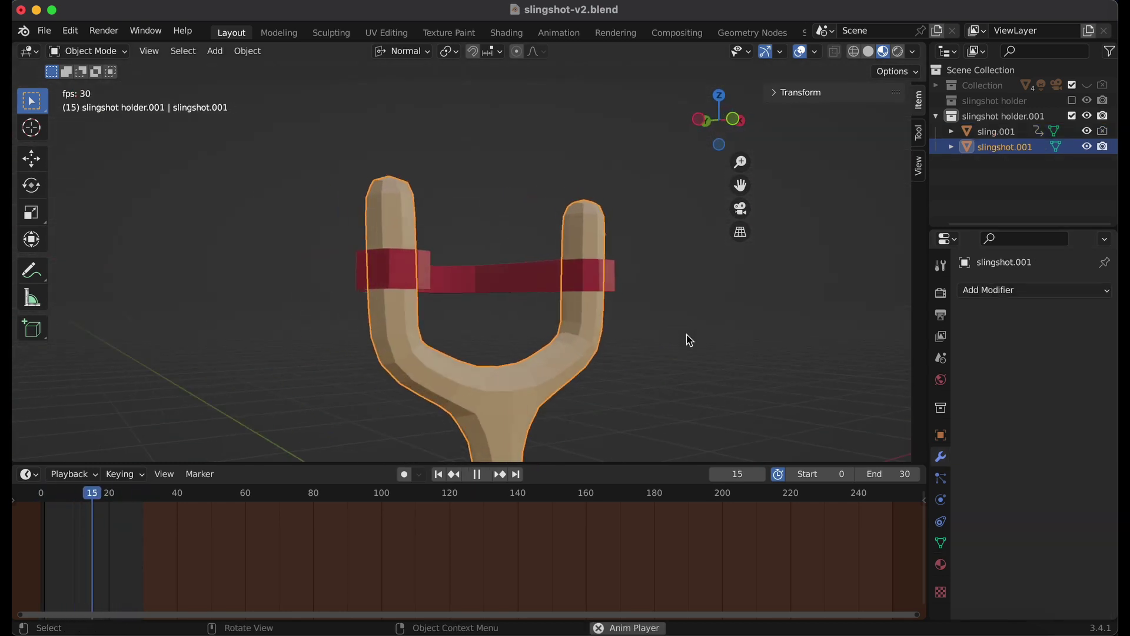
{"action": "key", "text": "super+s"}
Switch to Unity and check the slingshot-v3 sling.001|Action clip preview and the matching state in its Animator controller
{"action": "key", "text": "super+Tab"}
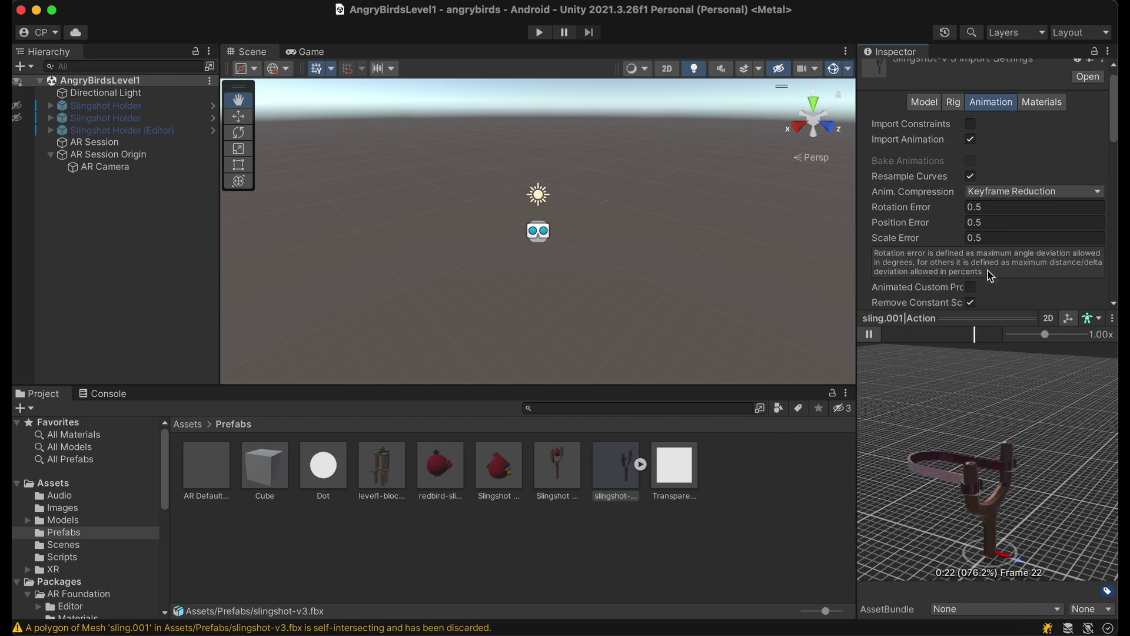
{"action": "key", "text": "super+Tab"}
{"action": "left_click", "coordinate": [710, 166]}
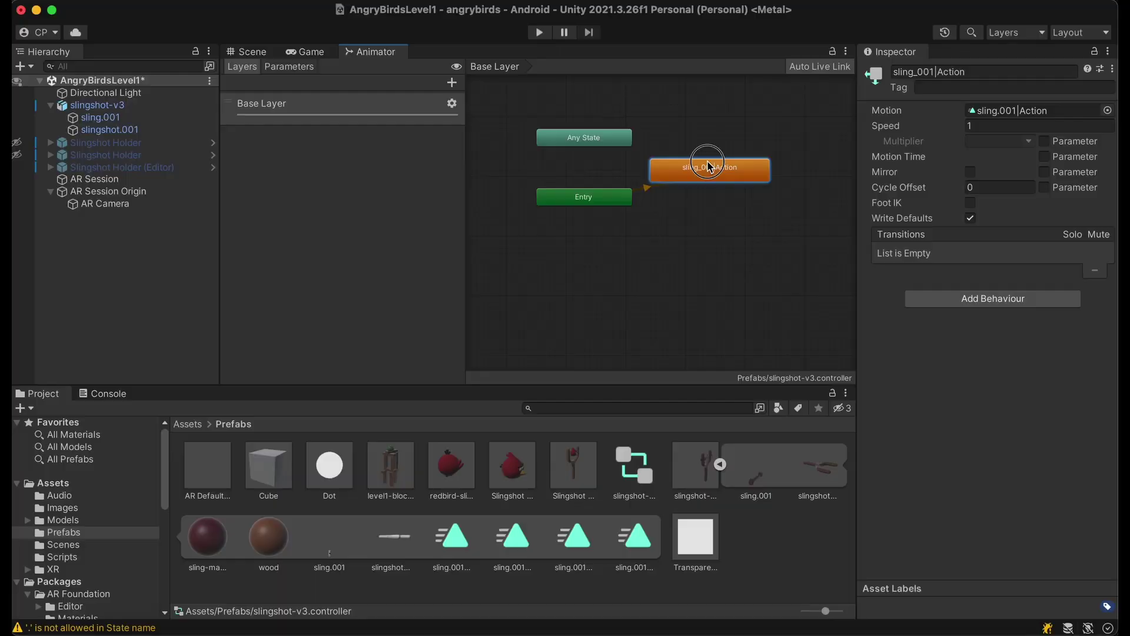
{"action": "left_click", "coordinate": [870, 334]}
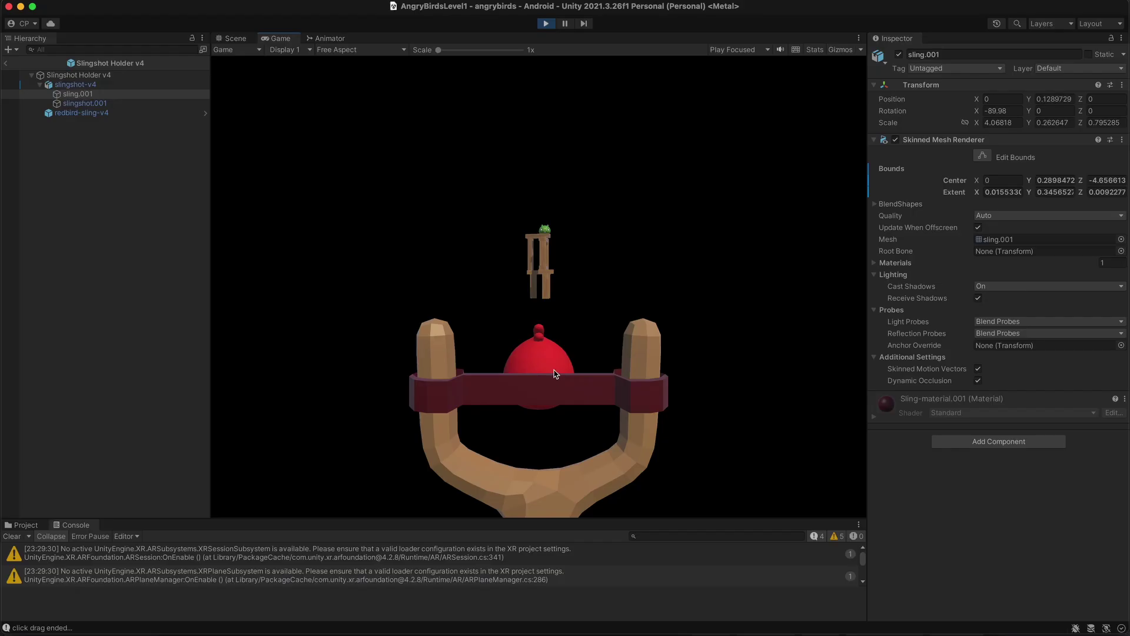
Test the slingshot in Play mode by pulling back and launching the red bird twice toward the block tower
{"action": "left_click_drag", "start_coordinate": [542, 353], "coordinate": [528, 480]}
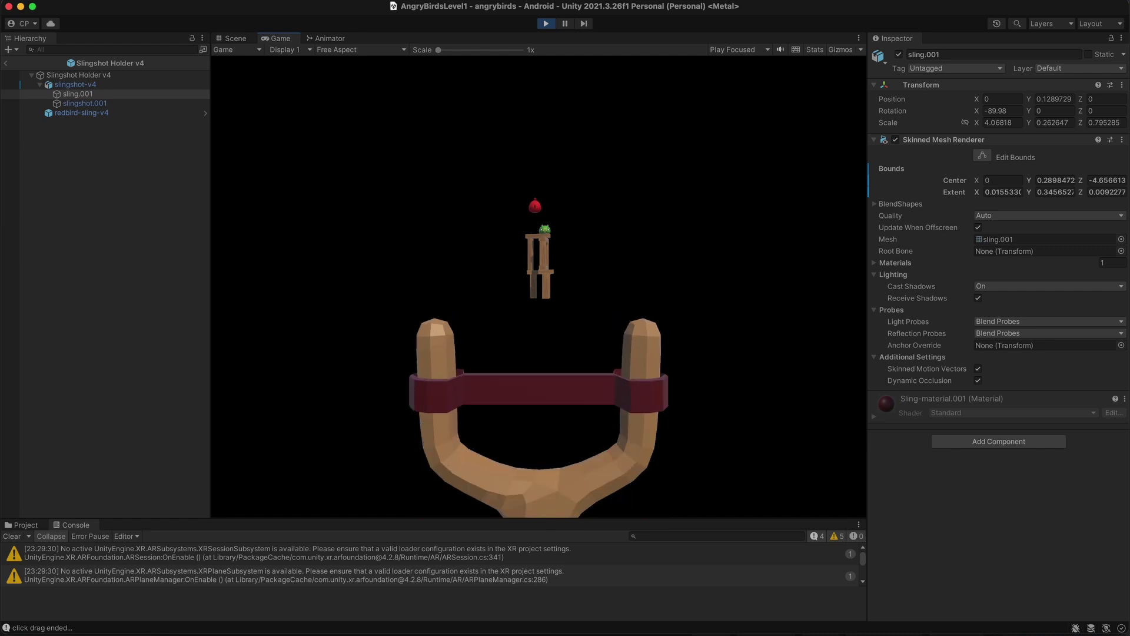
{"action": "left_click_drag", "start_coordinate": [528, 419], "coordinate": [533, 496]}
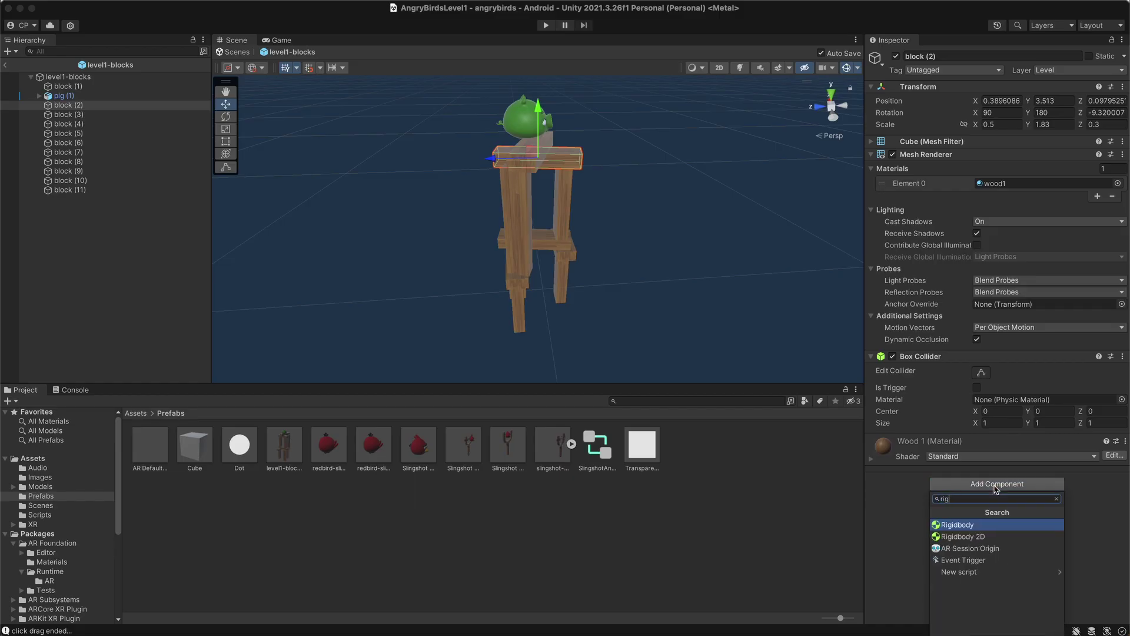
Add a Rigidbody component to block (2) in the level1-blocks prefab
{"action": "left_click", "coordinate": [962, 525]}
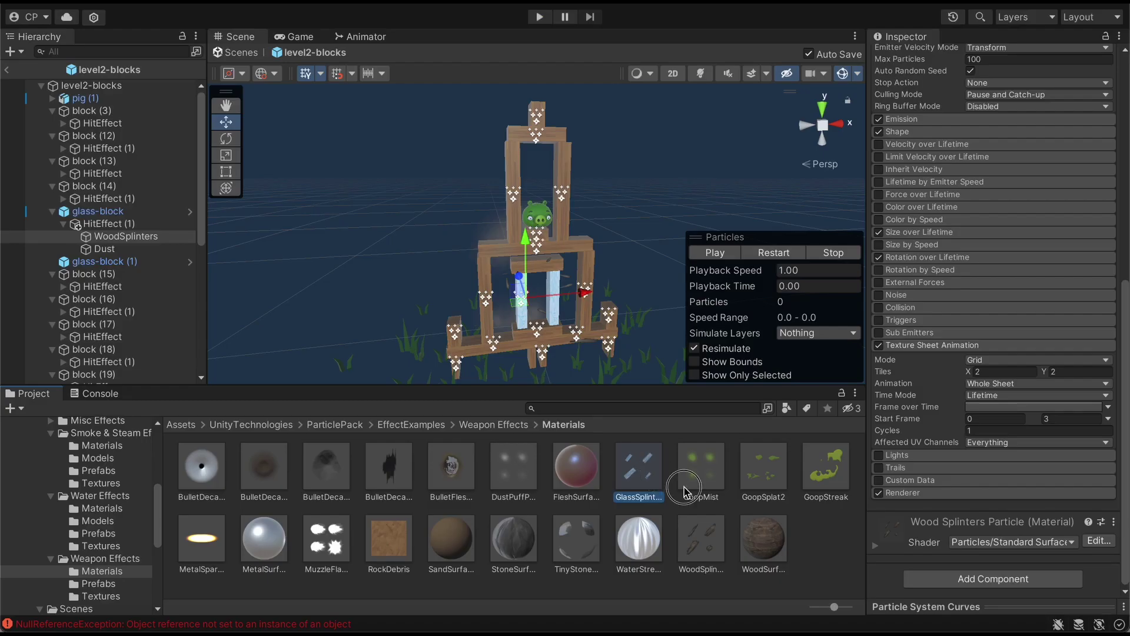
Apply the GlassSplinters material to the glass-block splinter particles in level2-blocks, and inspect HitEffect (1) with its GlassSplinters child
{"action": "scroll", "coordinate": [907, 530], "scroll_direction": "down", "scroll_amount": 10}
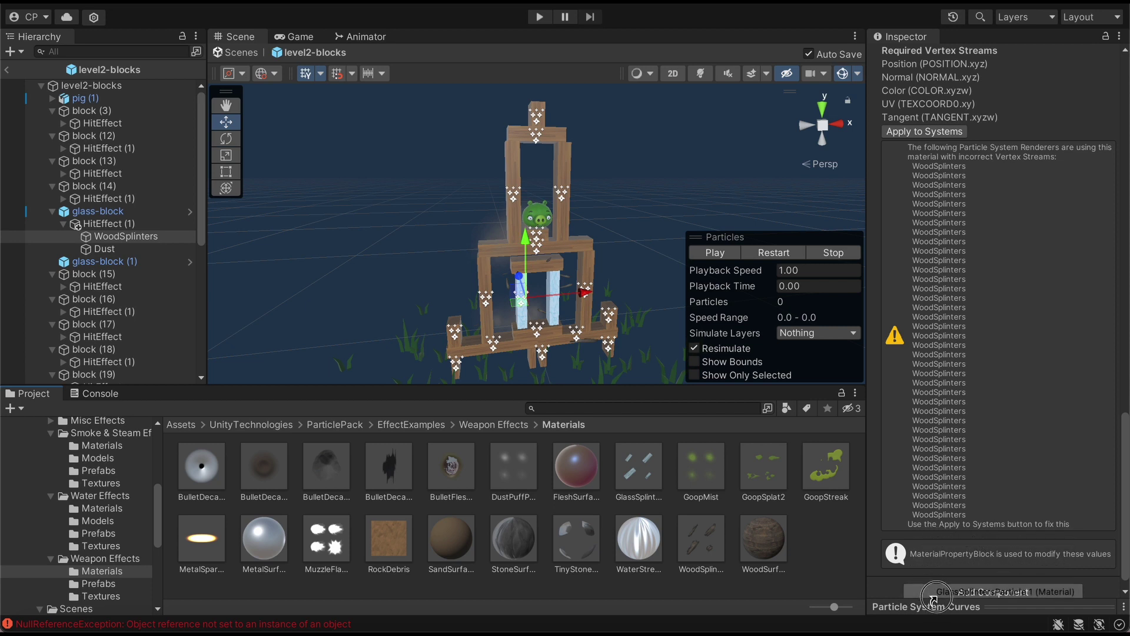
{"action": "scroll", "coordinate": [919, 589], "scroll_direction": "up", "scroll_amount": 10}
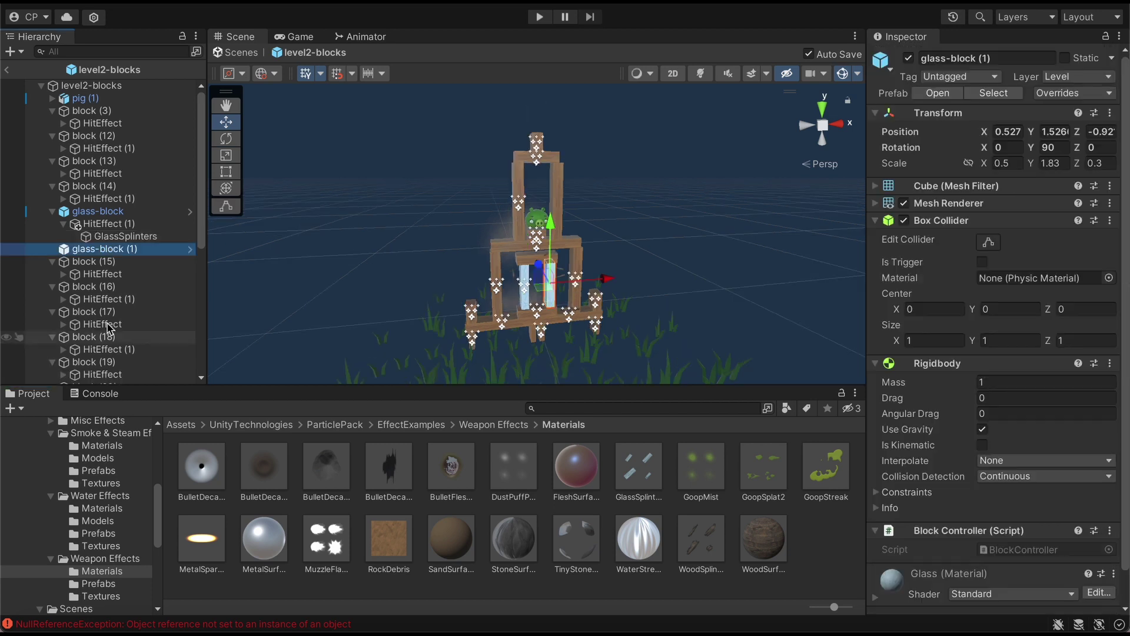
{"action": "left_click", "coordinate": [115, 224]}
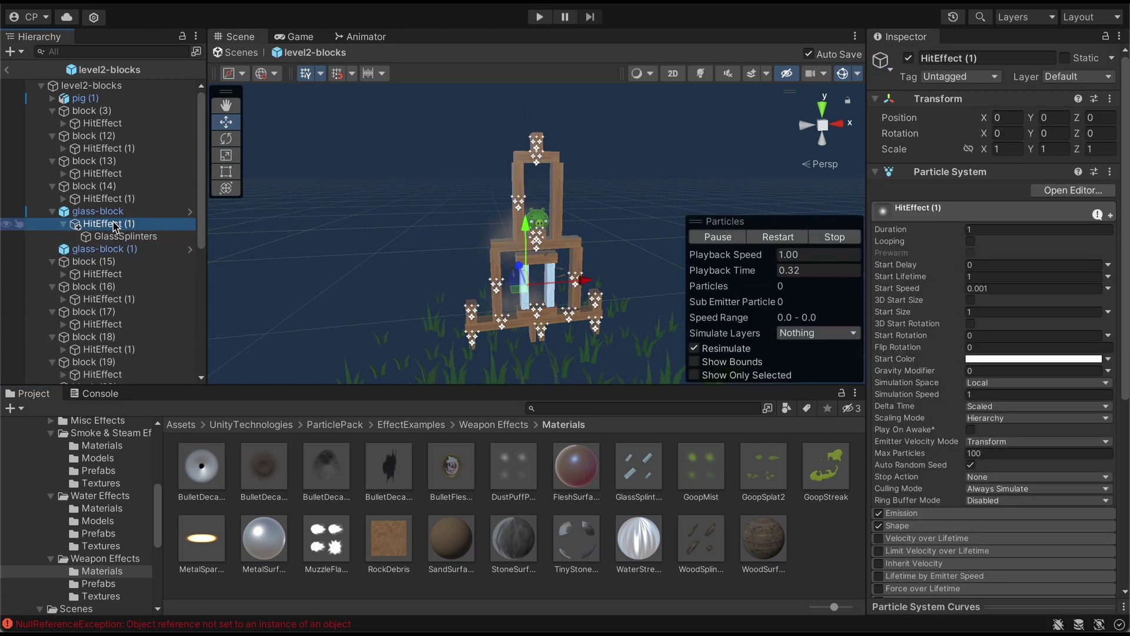
{"action": "left_click", "coordinate": [117, 236]}
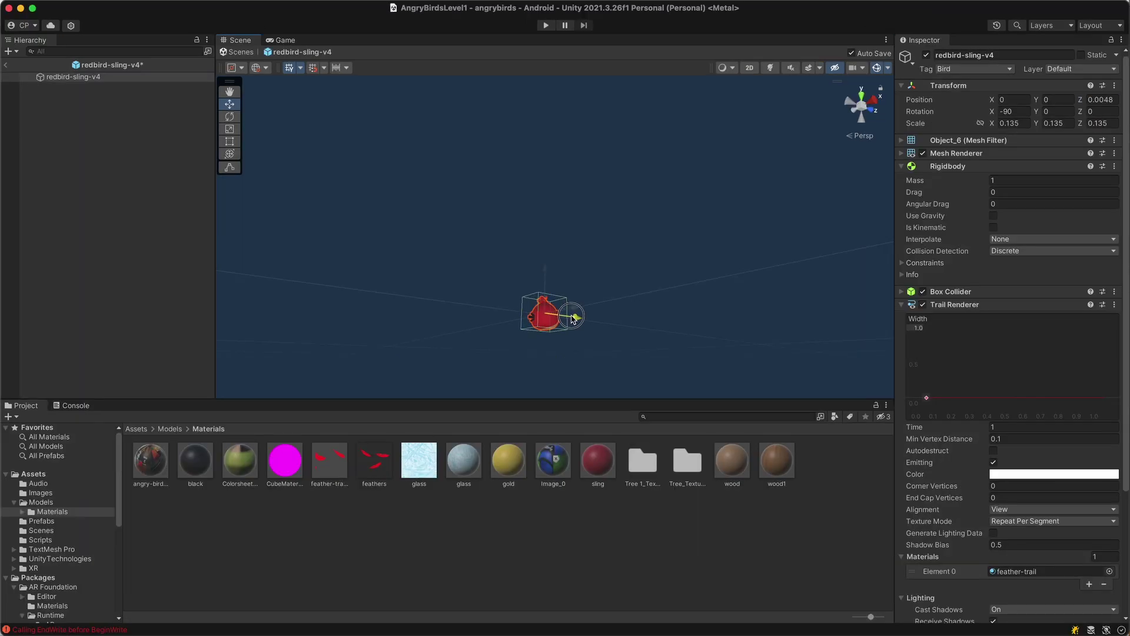
Move the redbird-sling-v4 bird sideways along its Z axis to preview the feather-trail Trail Renderer
{"action": "left_click_drag", "start_coordinate": [573, 319], "coordinate": [824, 348]}
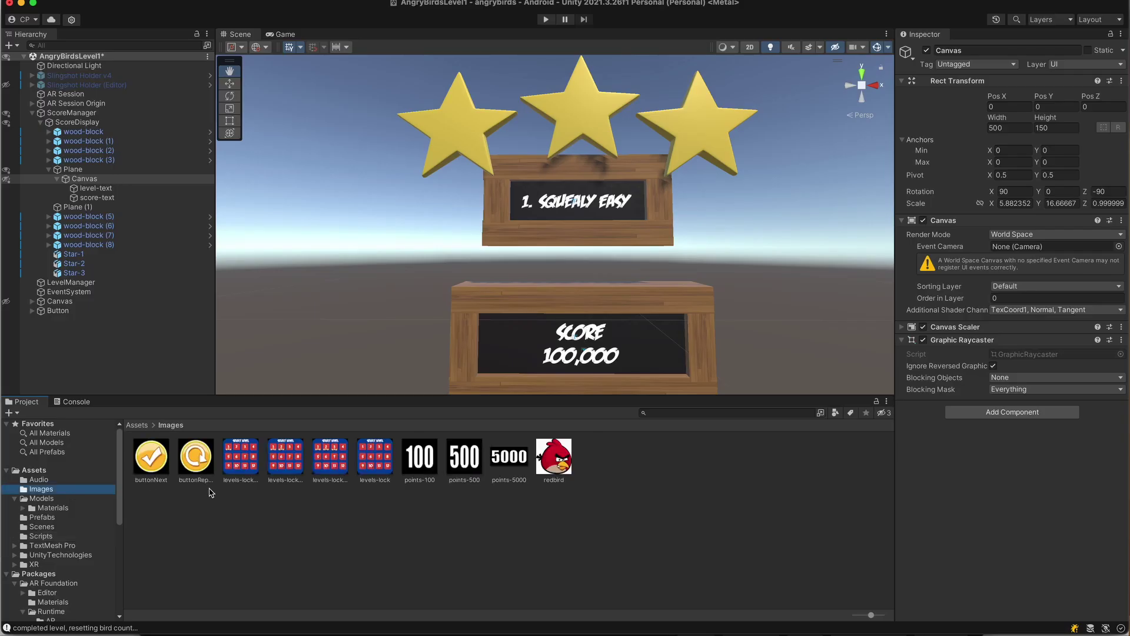
Inspect the buttonRepeat image and the score display, and open the object options for the Canvas under the board's Plane
{"action": "scroll", "coordinate": [410, 345], "scroll_direction": "down", "scroll_amount": 5}
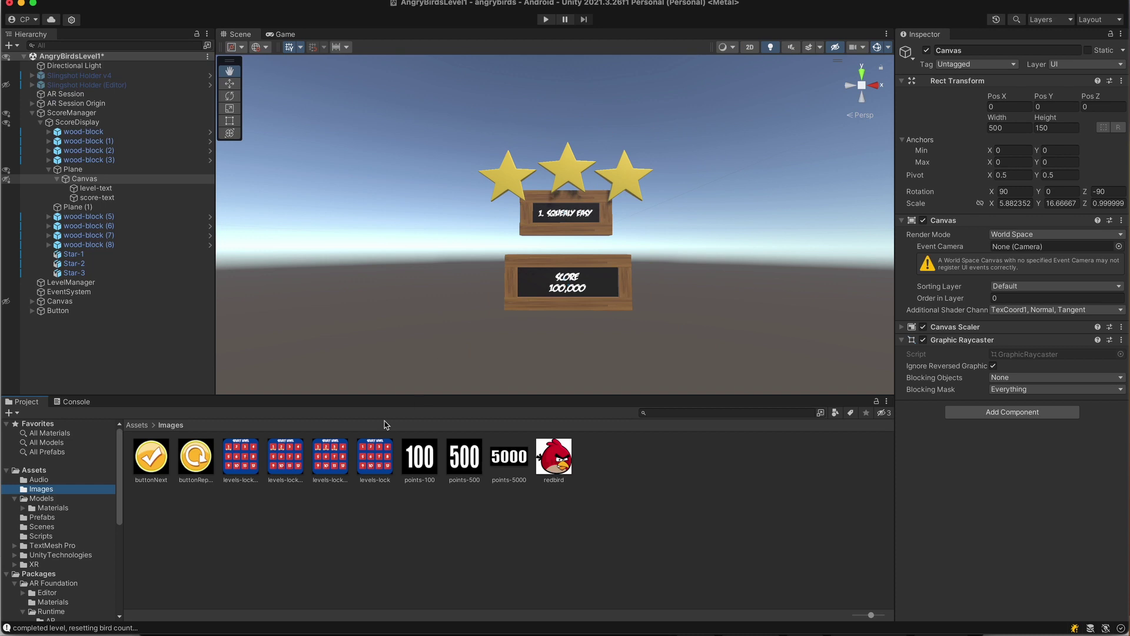
{"action": "left_click", "coordinate": [196, 467]}
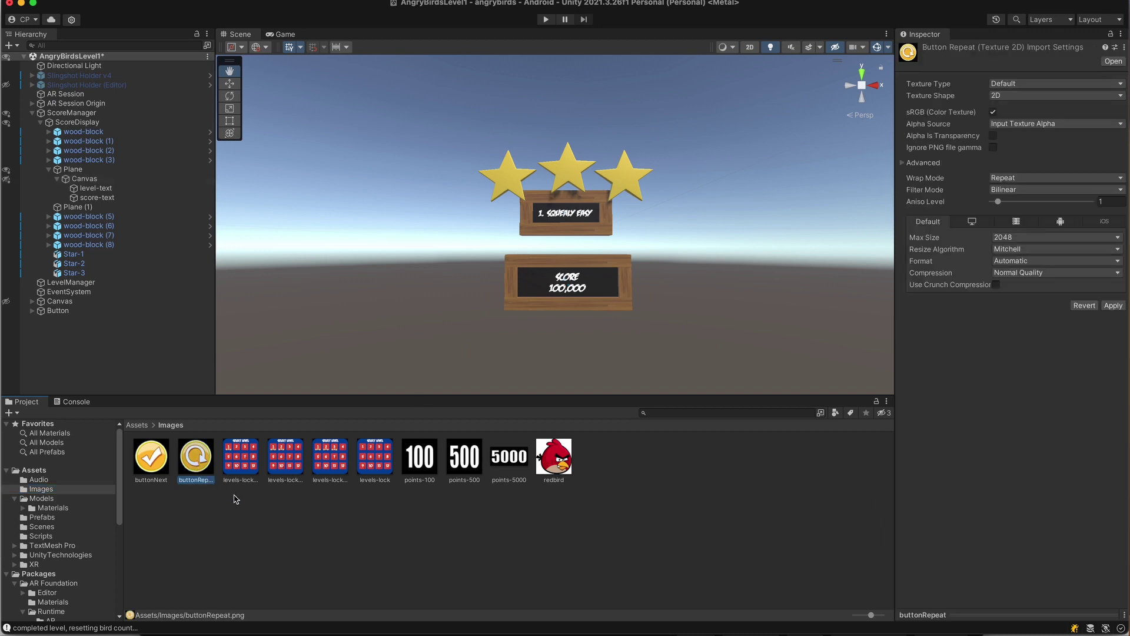
{"action": "left_click", "coordinate": [505, 252]}
{"action": "scroll", "coordinate": [406, 238], "scroll_direction": "down", "scroll_amount": 2}
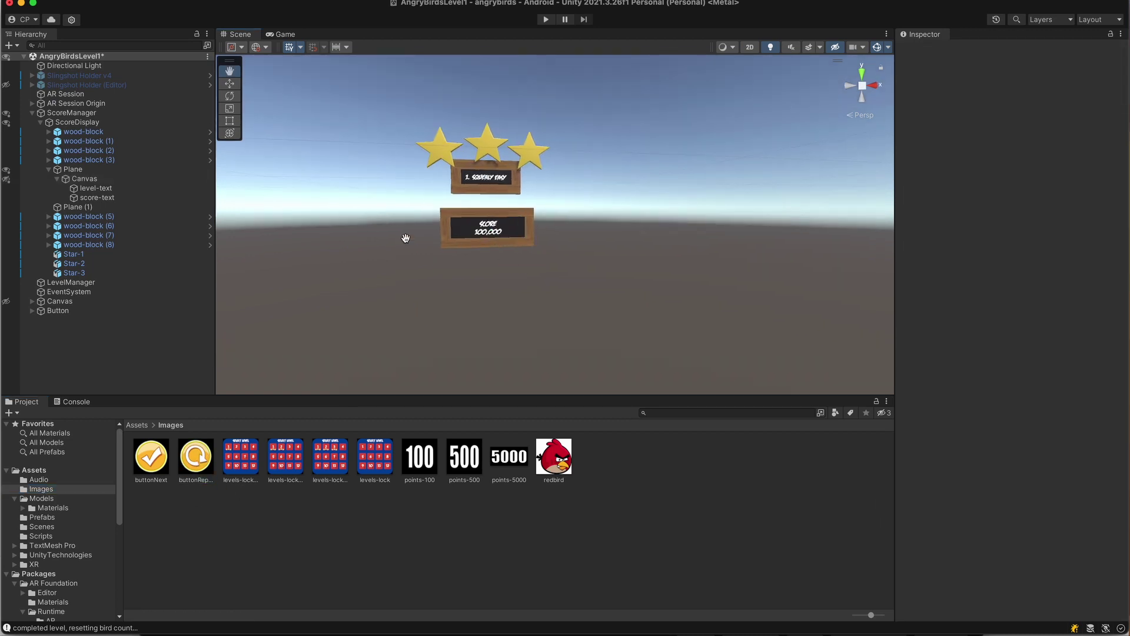
{"action": "left_click", "coordinate": [94, 217]}
{"action": "left_click", "coordinate": [91, 188]}
{"action": "right_click", "coordinate": [113, 179]}
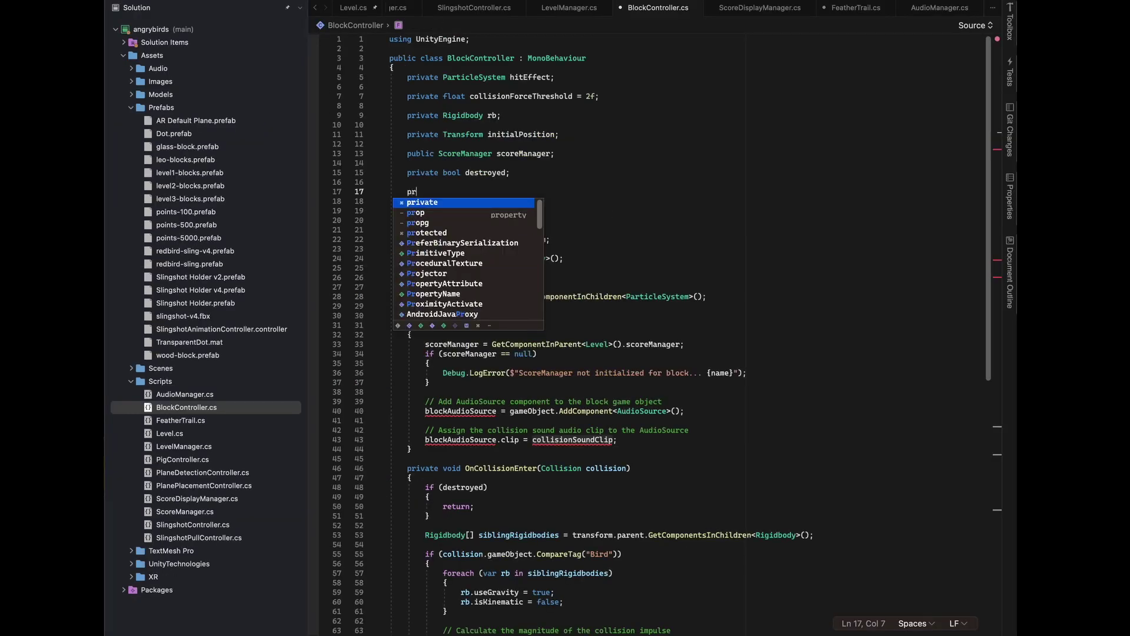
Declare a public AudioManager audioManager field in BlockController.cs and call audioManager.PlayPigCollision(); in PigController.cs
{"action": "type", "text": "ublic AudioManager audioManage"}
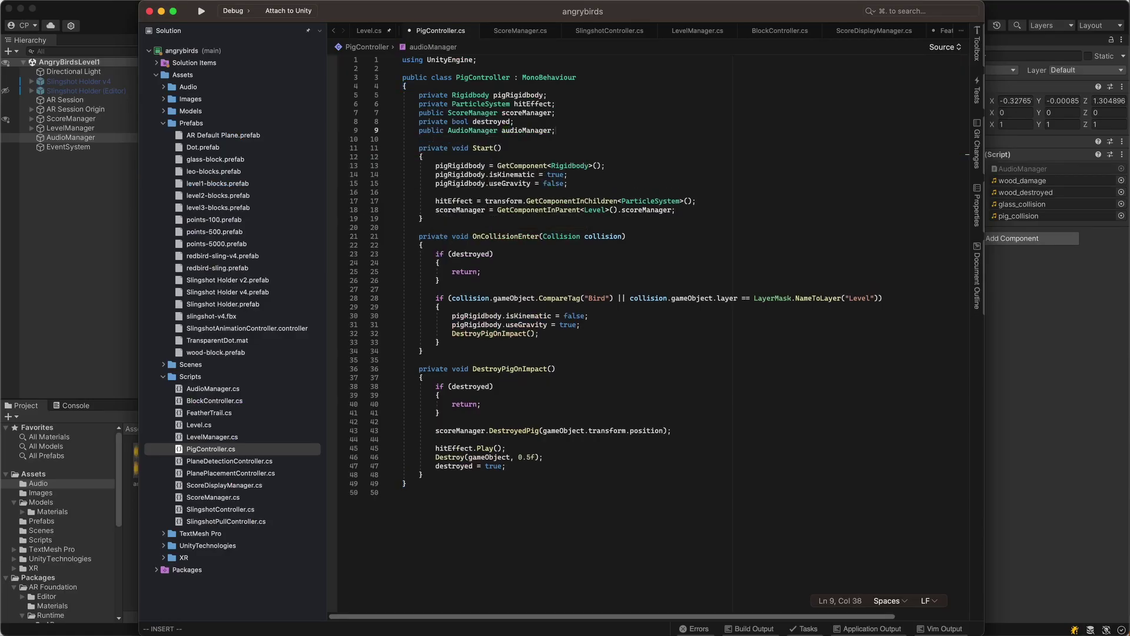
{"action": "type", "text": "audioManager.PlayPigCollision();"}
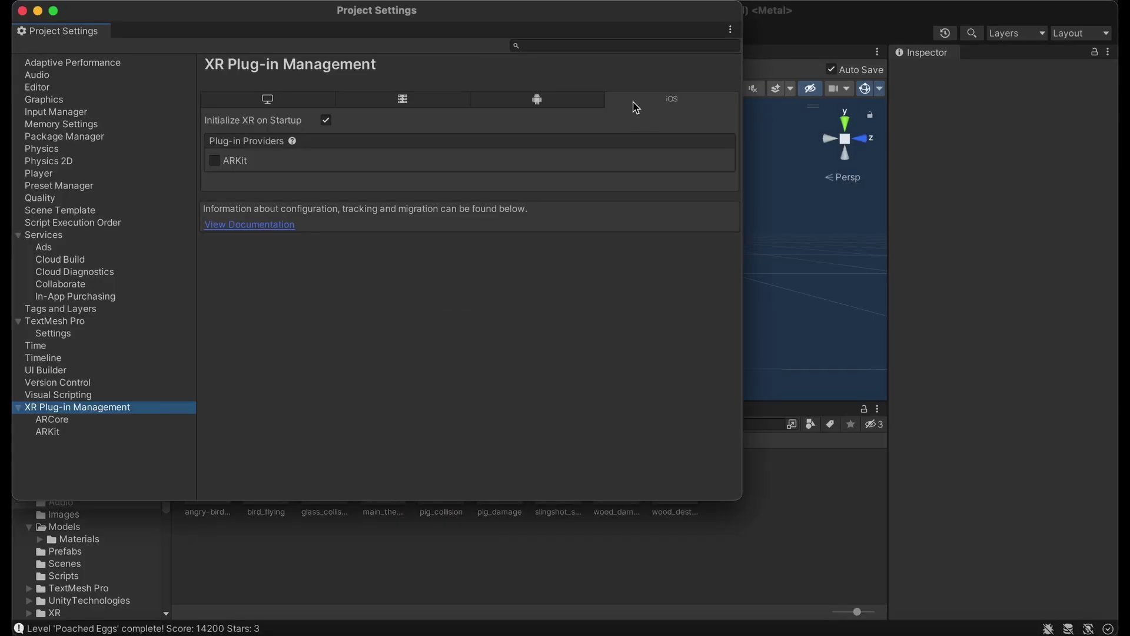
Enable the ARKit plug-in provider for iOS and turn on Requires ARKit support in the Player settings
{"action": "left_click", "coordinate": [236, 161]}
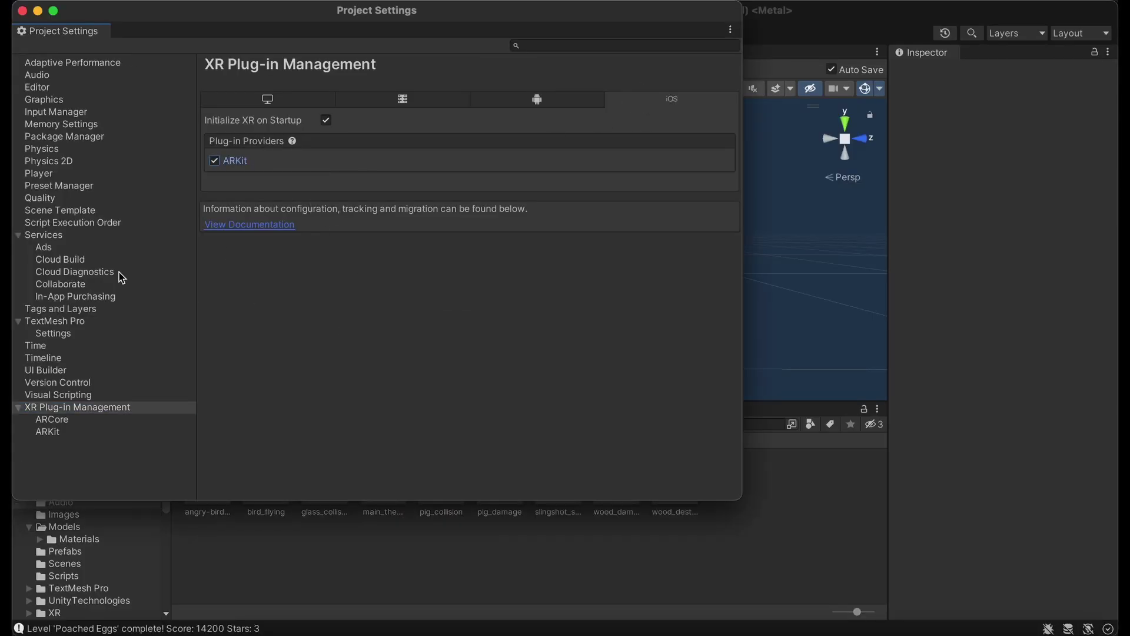
{"action": "left_click", "coordinate": [59, 173]}
{"action": "scroll", "coordinate": [498, 430], "scroll_direction": "down", "scroll_amount": 1}
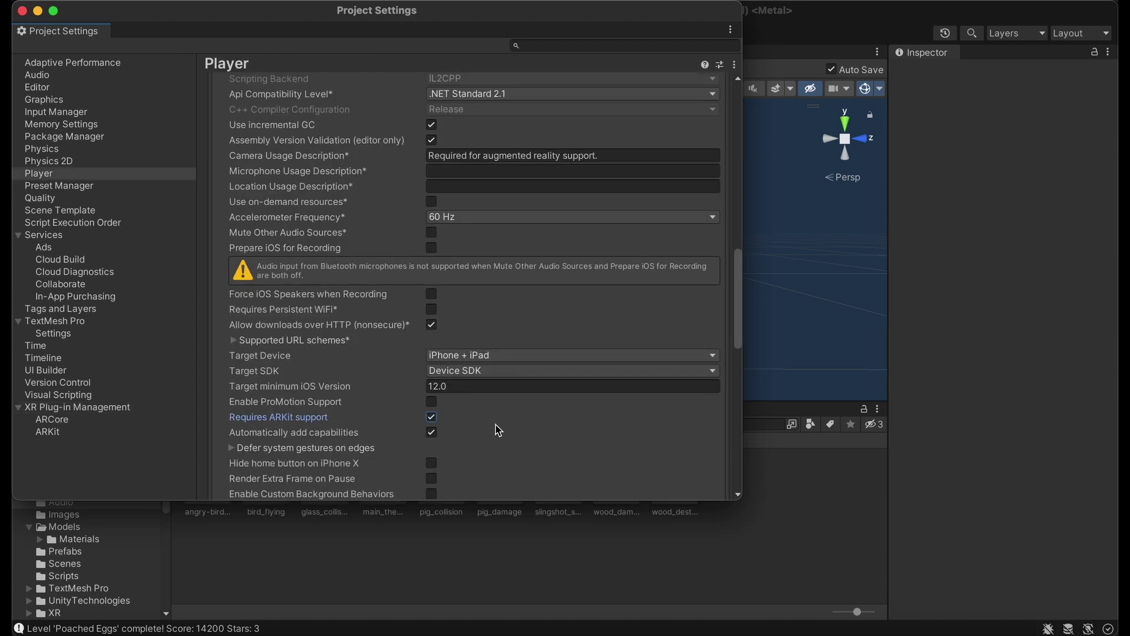
{"action": "left_click", "coordinate": [365, 469]}
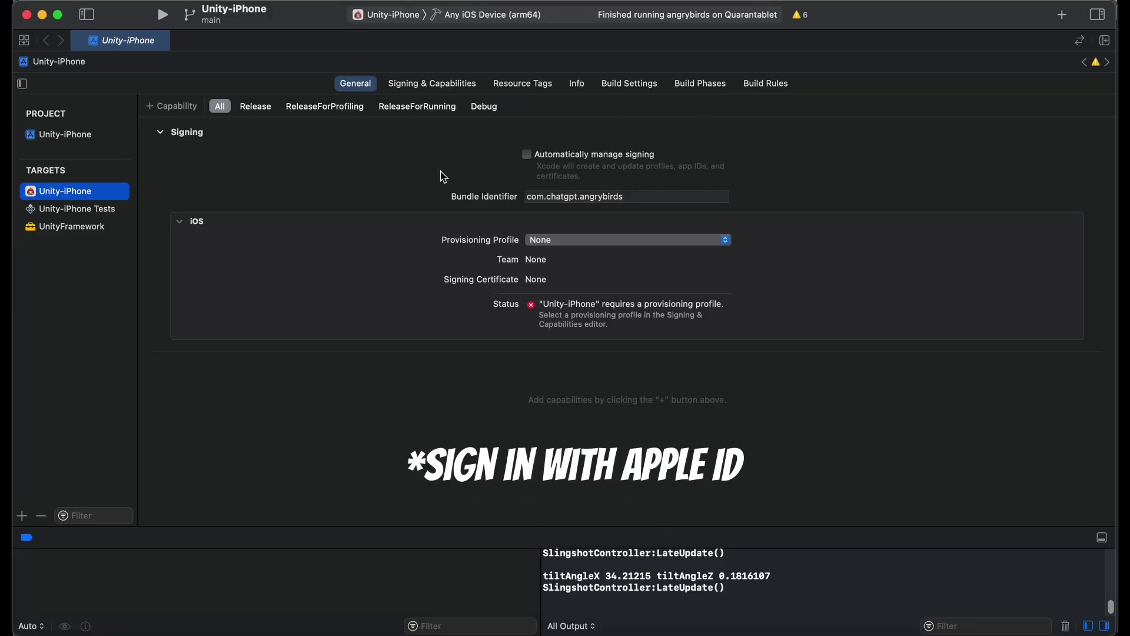
In Xcode, enable automatic signing management for the Unity-iPhone target
{"action": "left_click", "coordinate": [529, 155]}
{"action": "left_click", "coordinate": [597, 385]}
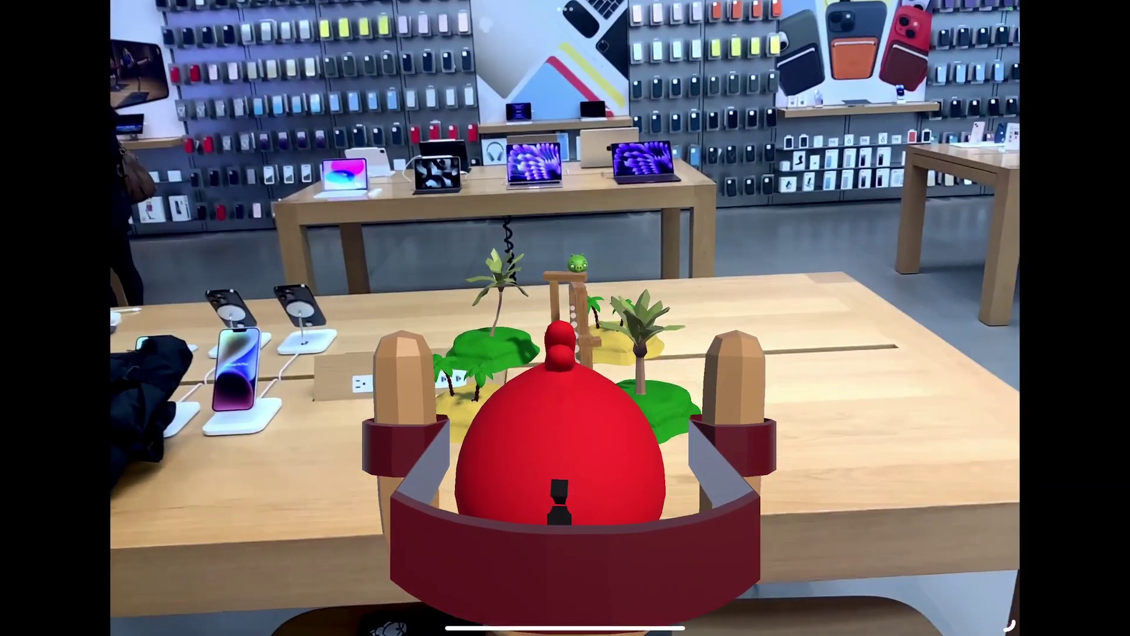
Test the AR build on the device by launching birds in three levels, continuing past Squealy Easy and Poached Eggs
{"action": "left_click_drag", "start_coordinate": [560, 412], "coordinate": [560, 529]}
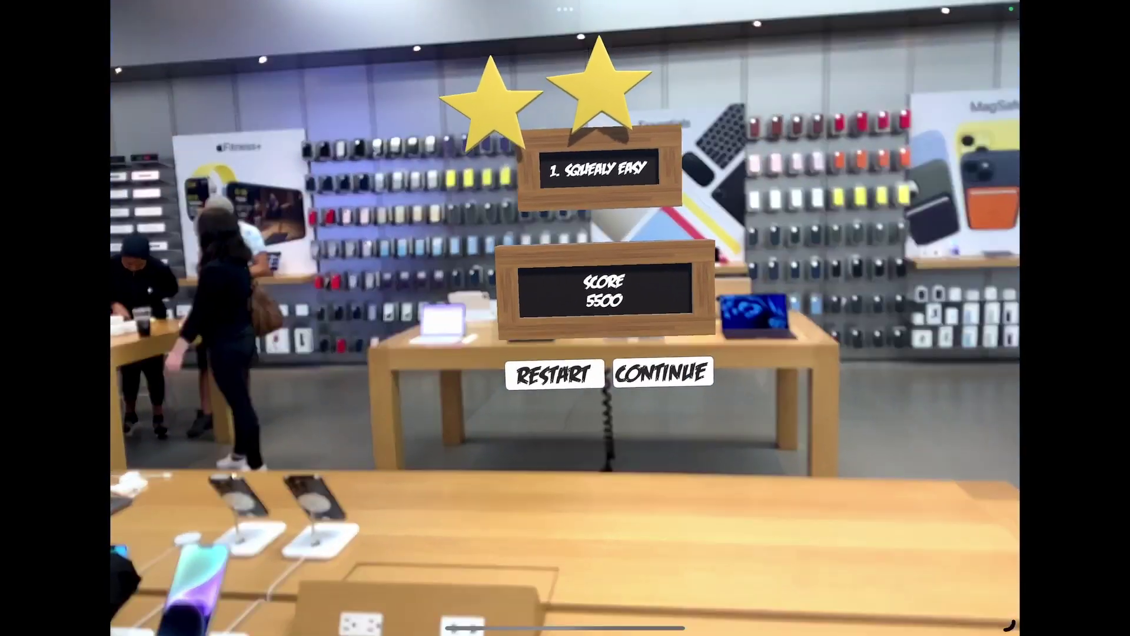
{"action": "left_click", "coordinate": [663, 372]}
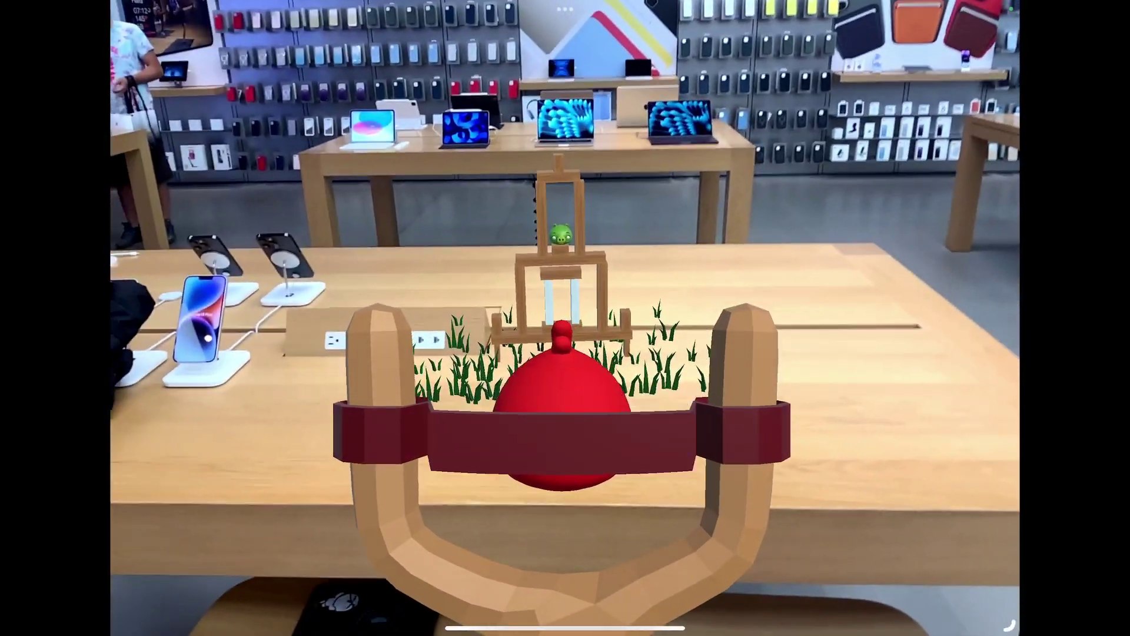
{"action": "left_click_drag", "start_coordinate": [563, 424], "coordinate": [565, 512]}
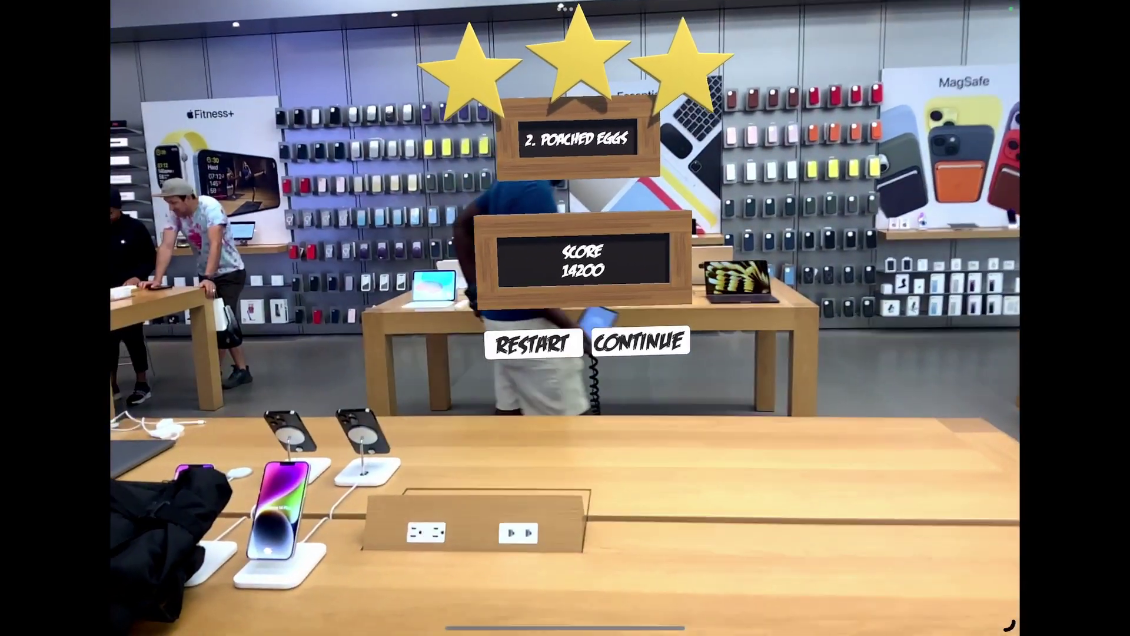
{"action": "left_click", "coordinate": [575, 293]}
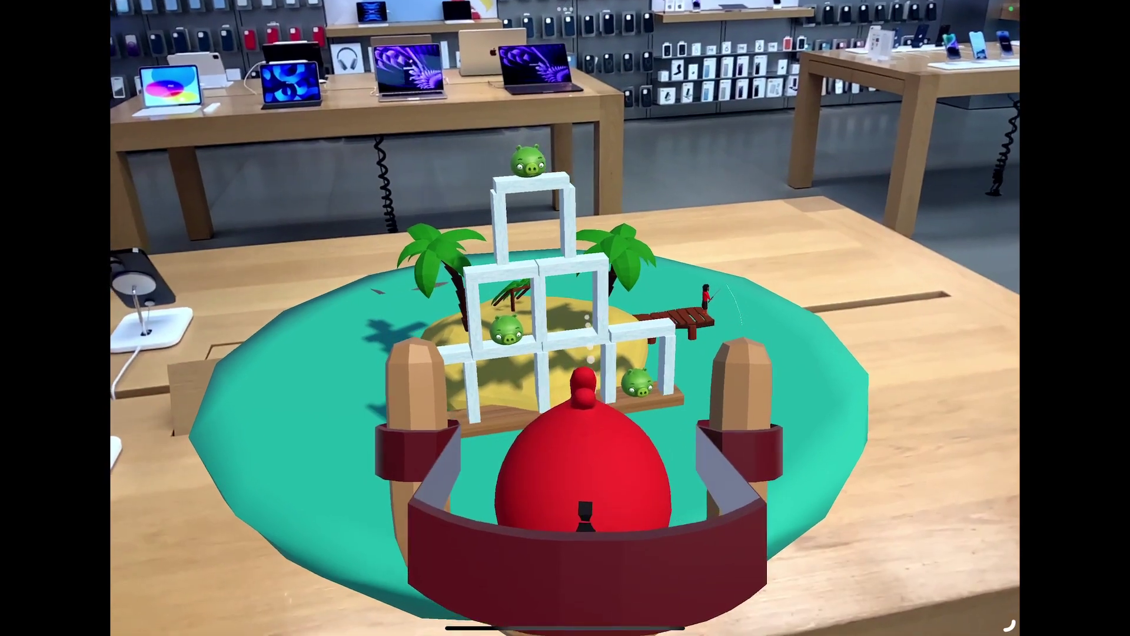
{"action": "left_click_drag", "start_coordinate": [583, 483], "coordinate": [556, 465]}
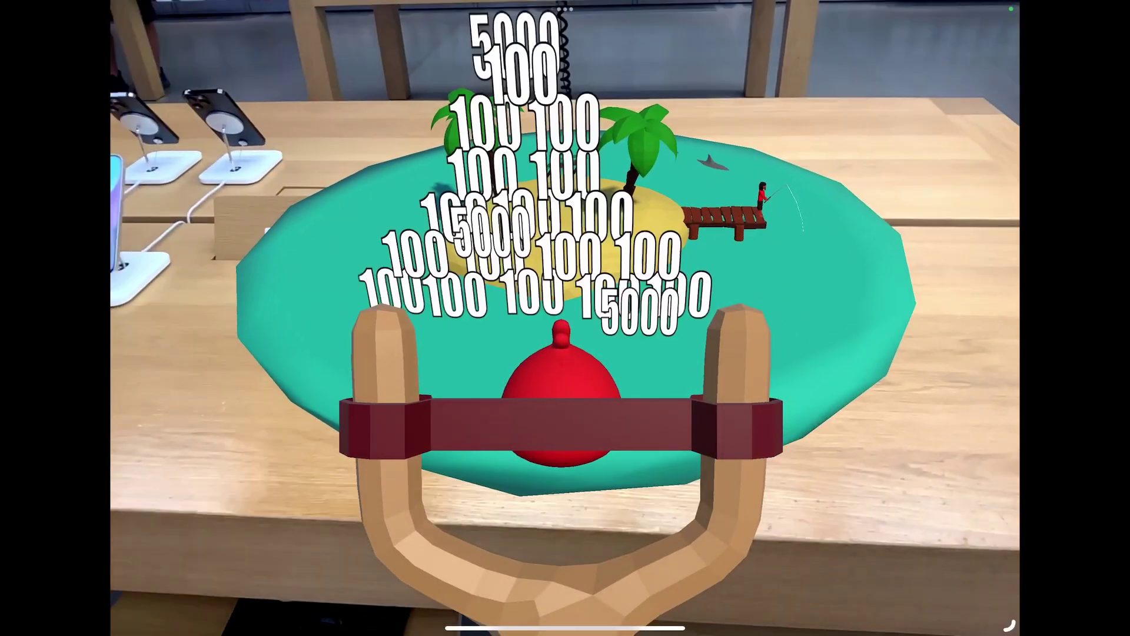